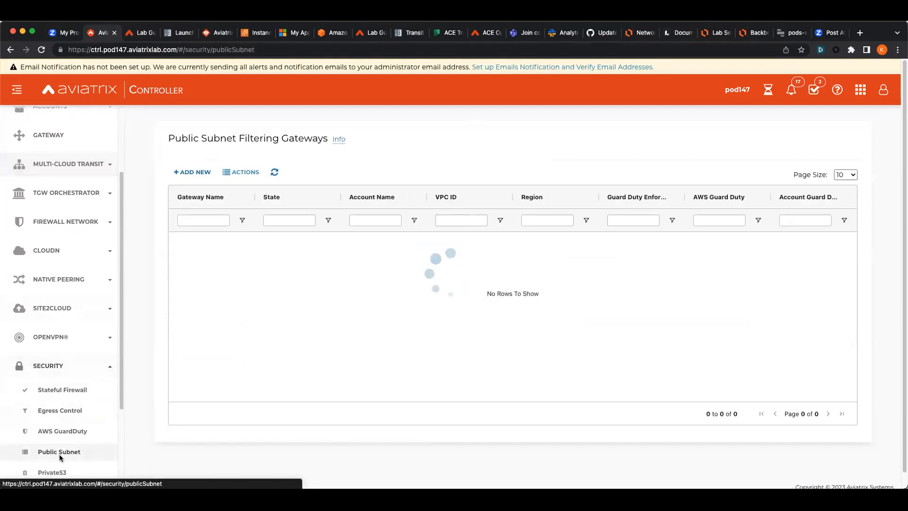
- Start a new public subnet filtering gateway and give it the lab guide's gateway name, aws-us-east2-spoke1-egress
drag(181, 138, 307, 140)
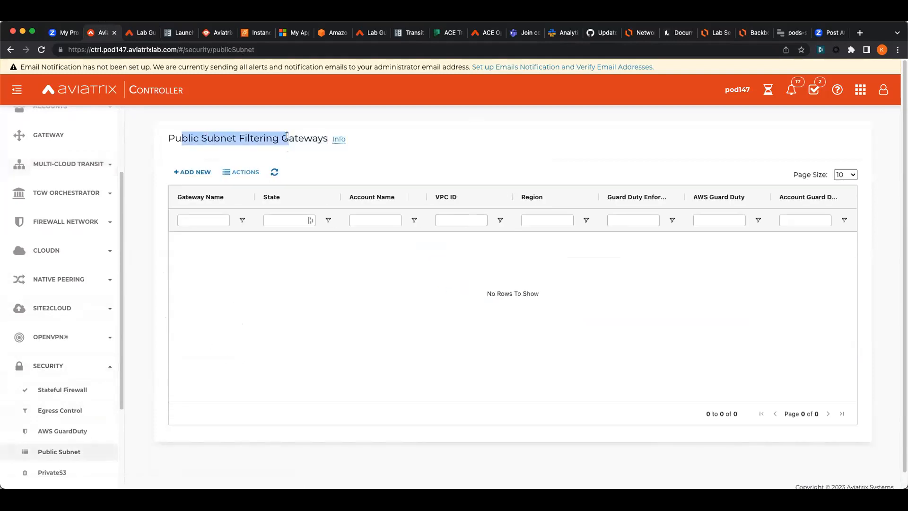
click(192, 172)
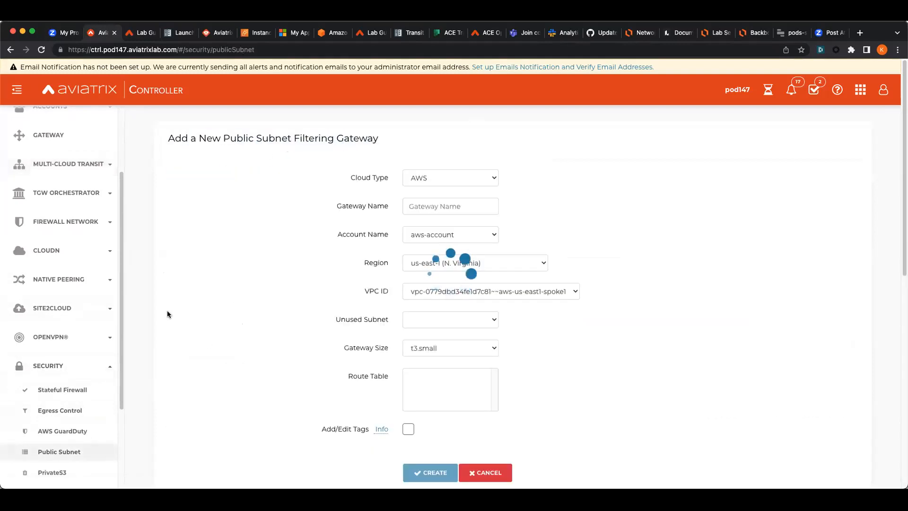
click(139, 33)
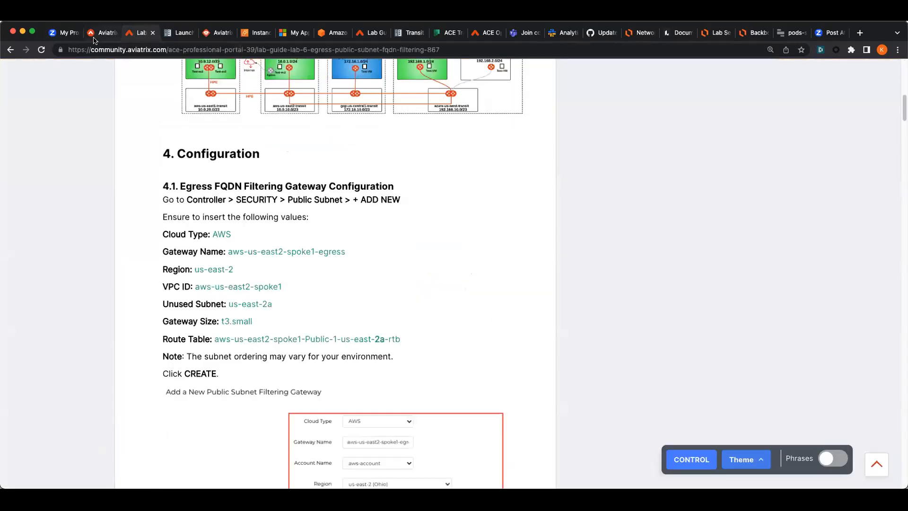
drag(343, 248, 228, 246)
key(super+c)
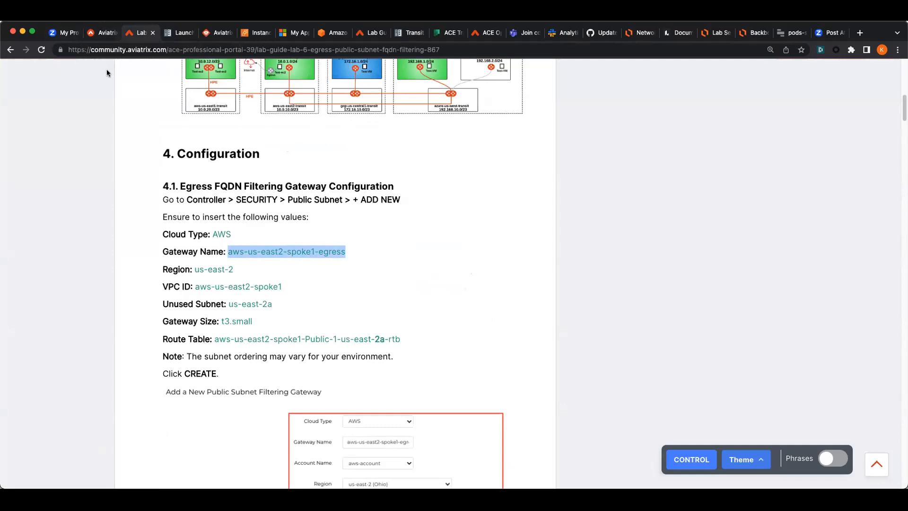
click(104, 33)
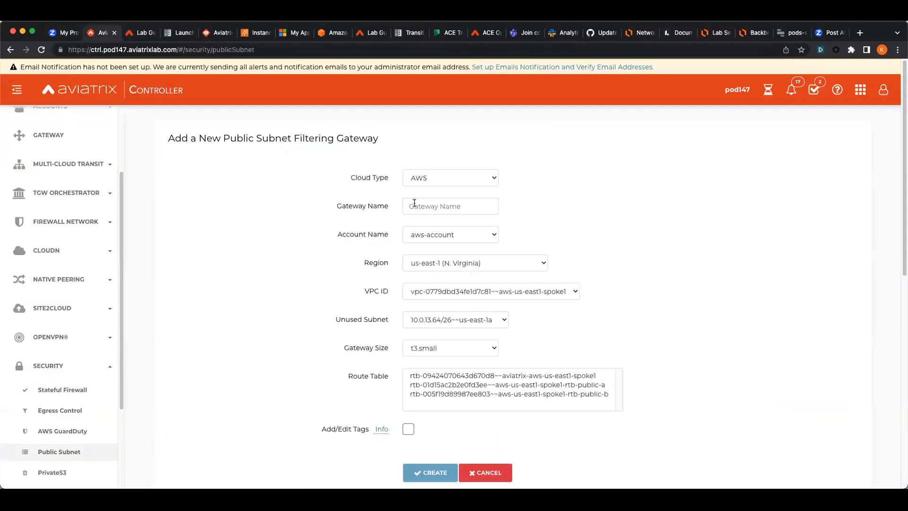
click(415, 203)
key(super+v)
- Check the VPC ID required by the lab guide and set the gateway's region to us-east-2 (Ohio)
click(129, 37)
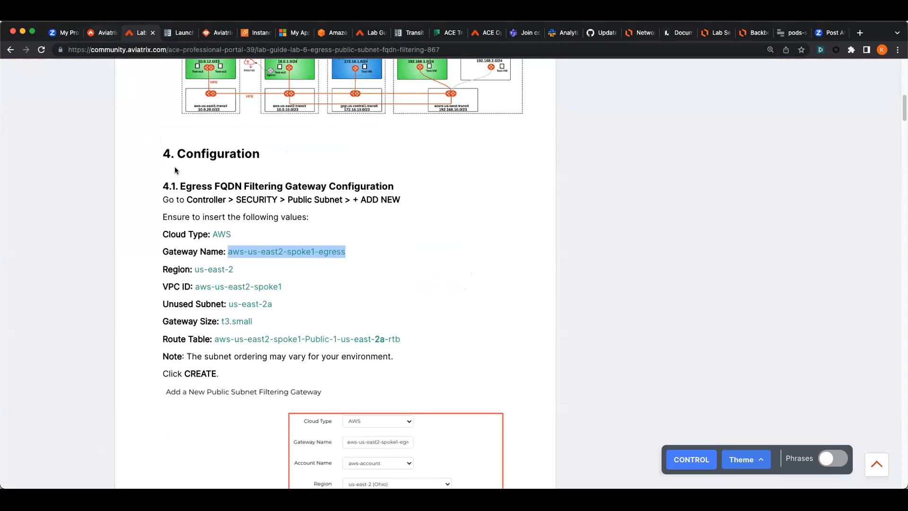
drag(287, 293, 194, 277)
click(109, 32)
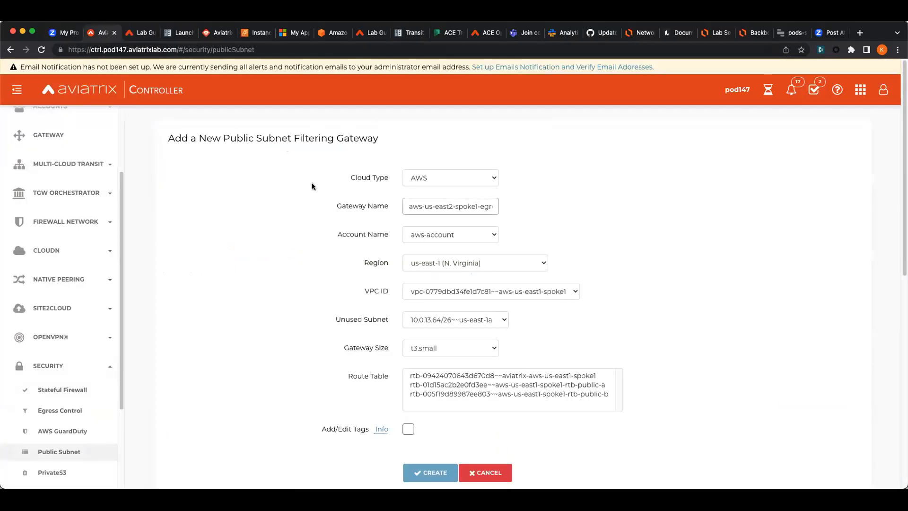
click(419, 258)
click(430, 273)
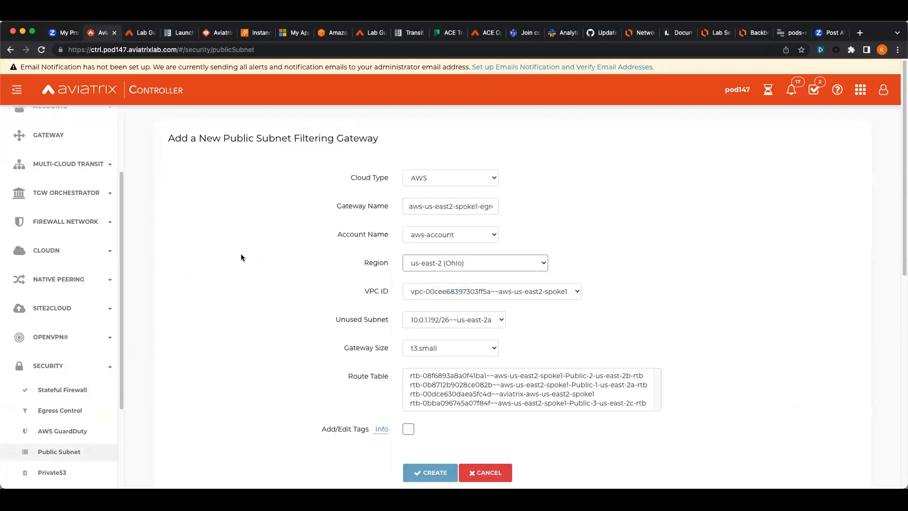
- Compare the gateway form with the lab guide's enlarged example of the VPC, unused subnet, size and route table settings
click(137, 32)
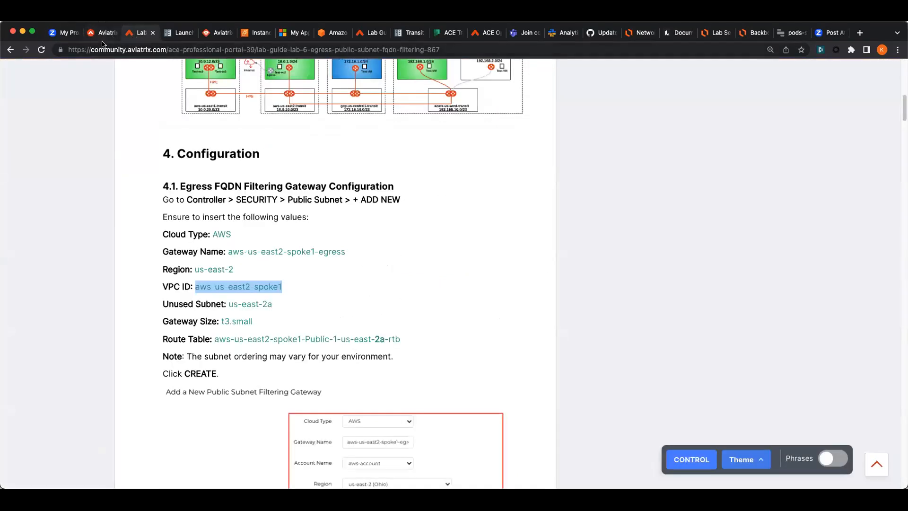
scroll(132, 234, down, 3)
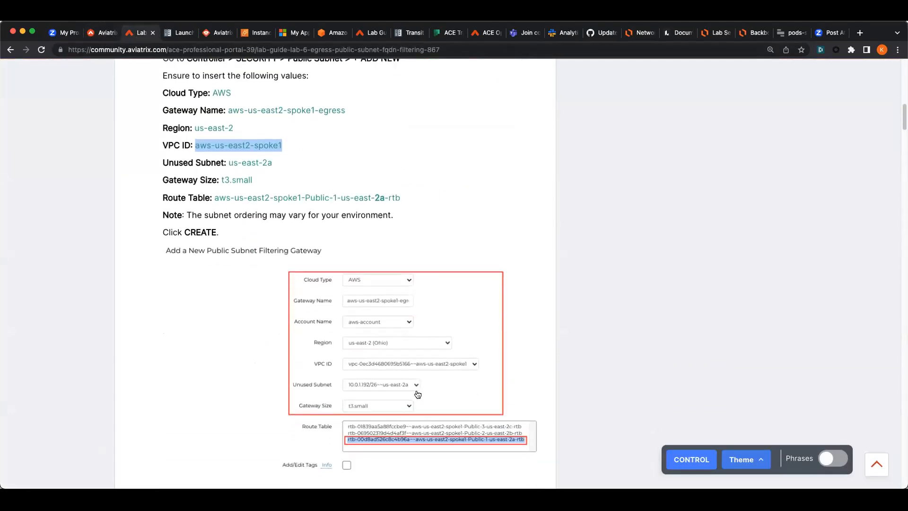
click(418, 395)
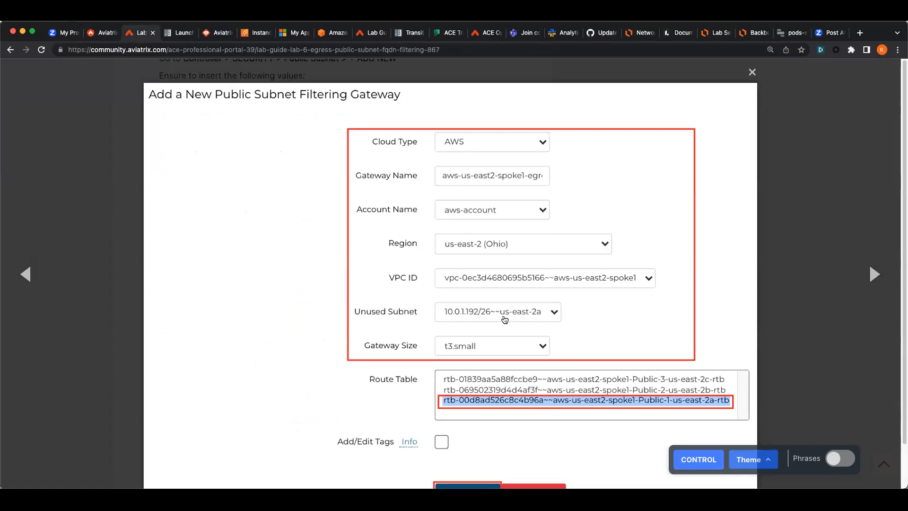
click(105, 33)
click(138, 33)
key(Left)
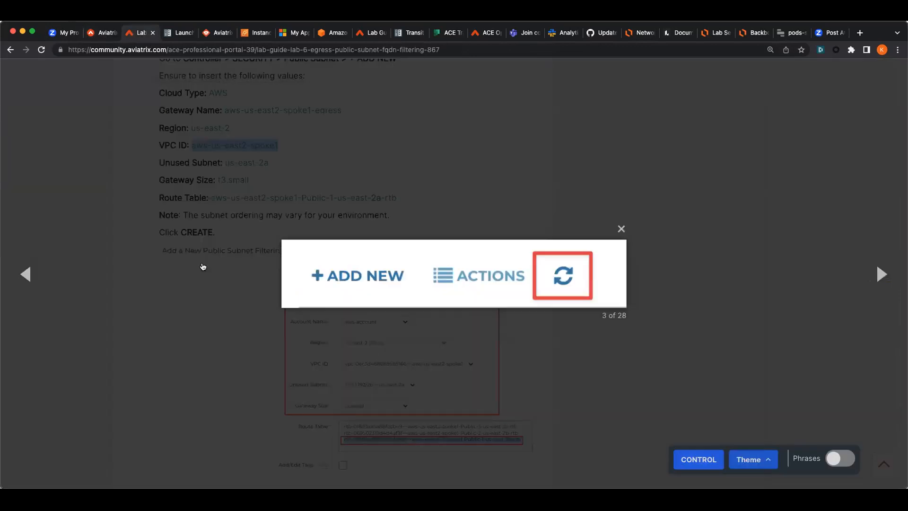
click(203, 266)
- Copy the route table name from the lab guide, find it in the gateway form and select aws-us-east2-spoke1-Public-1-us-east-2a-rtb
scroll(215, 205, down, 1)
drag(213, 186, 404, 187)
key(super+c)
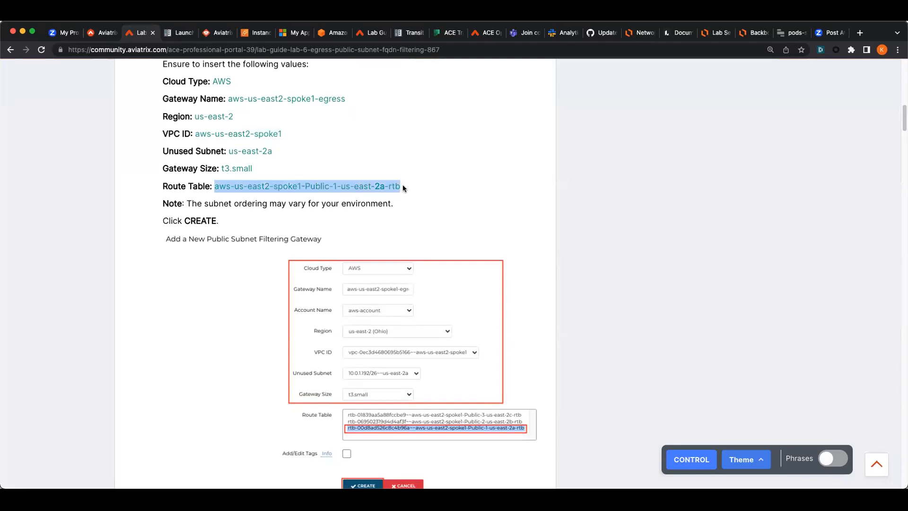
click(97, 34)
key(super+f)
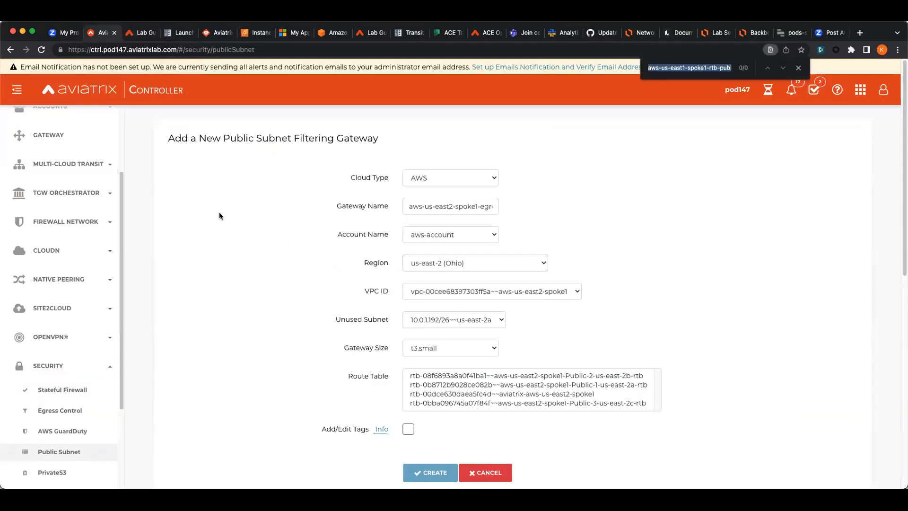
key(super+v)
click(492, 385)
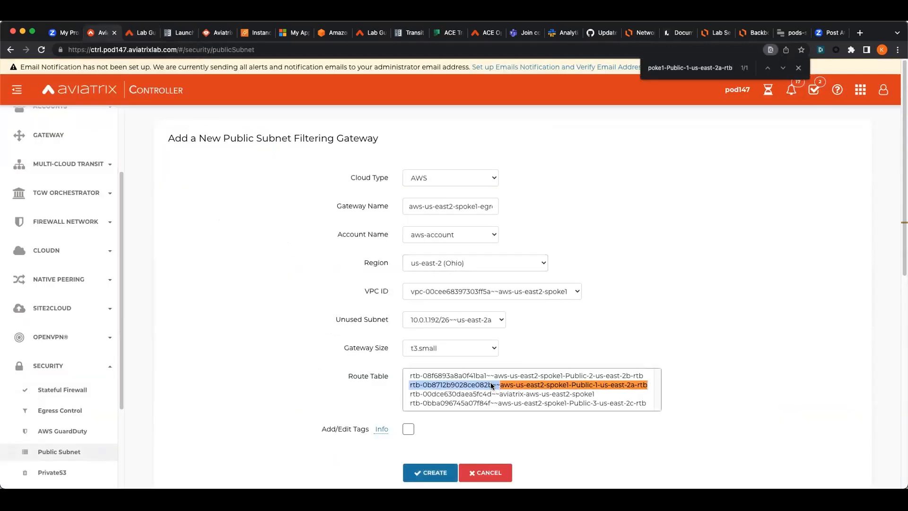
- Check the selected route table against the lab guide once more and create the public subnet filtering gateway
scroll(436, 378, down, 1)
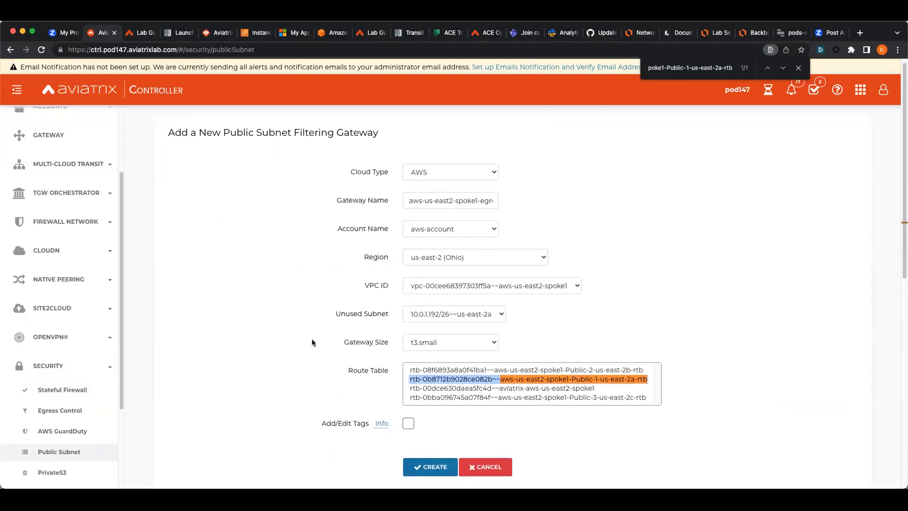
click(133, 34)
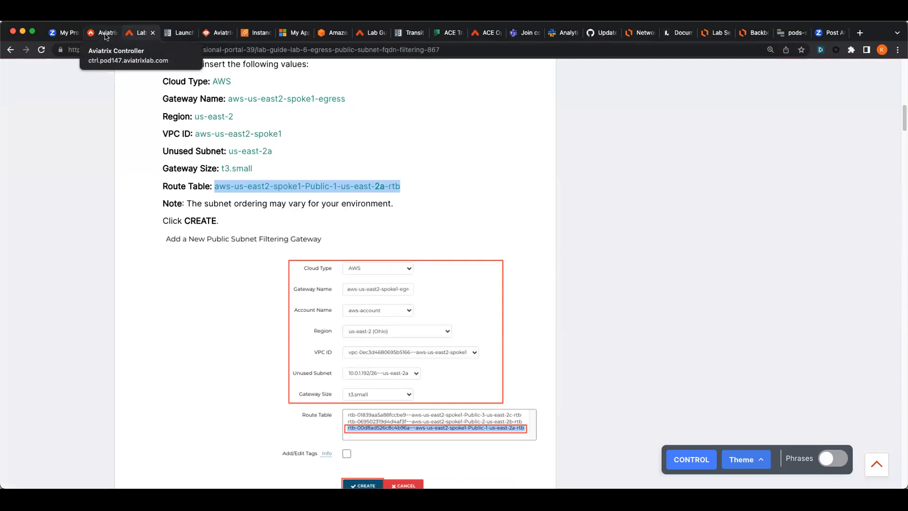
click(105, 34)
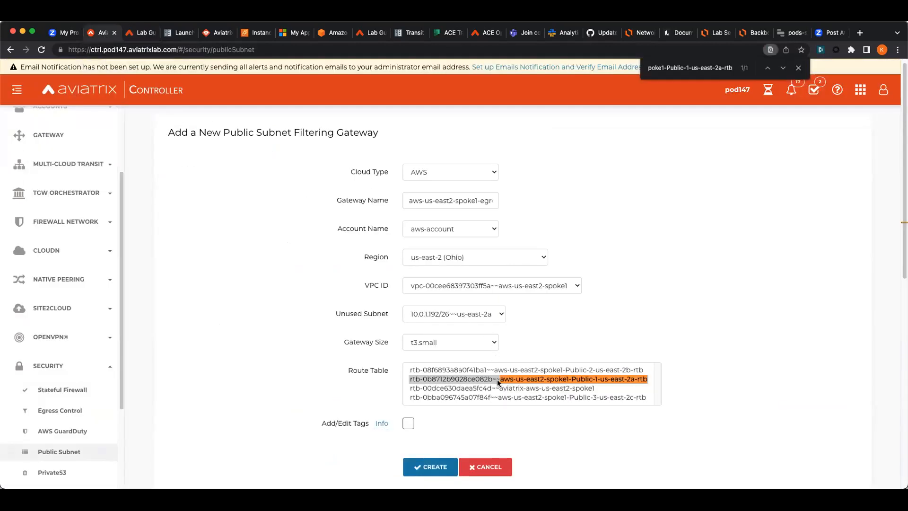
scroll(348, 368, down, 1)
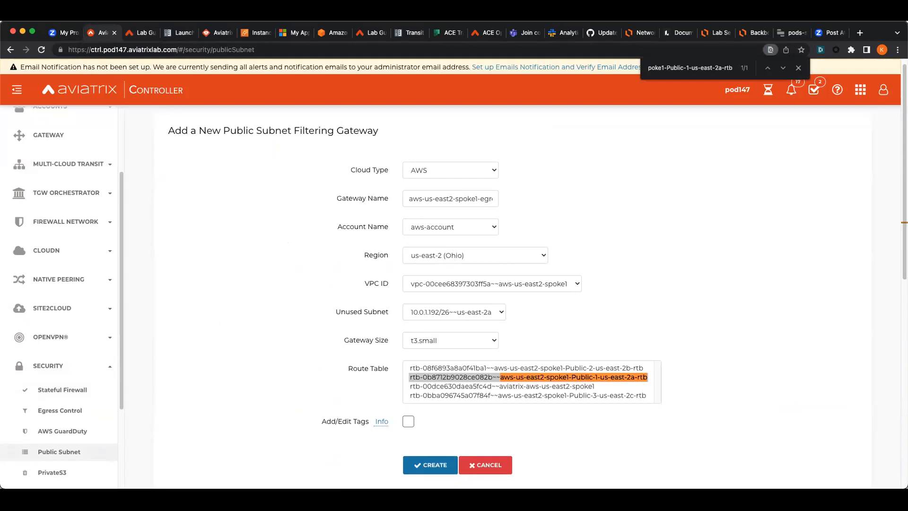
click(134, 33)
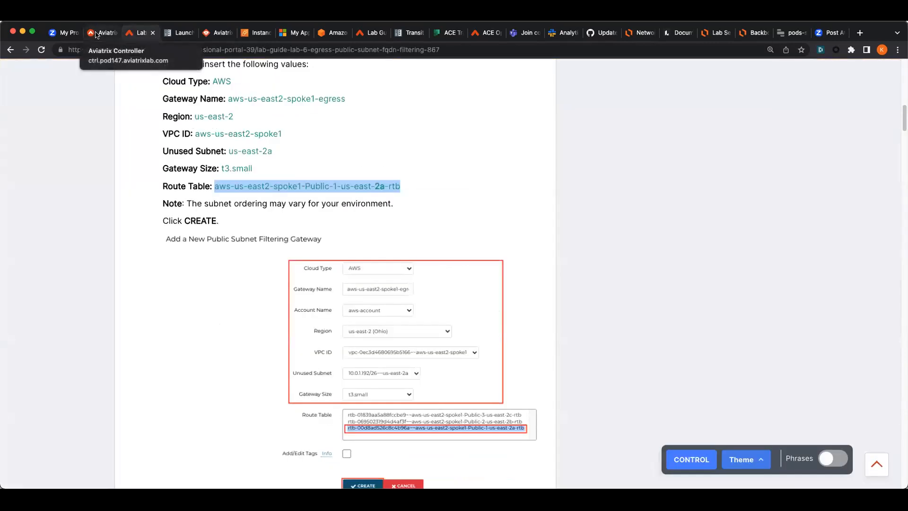
click(96, 35)
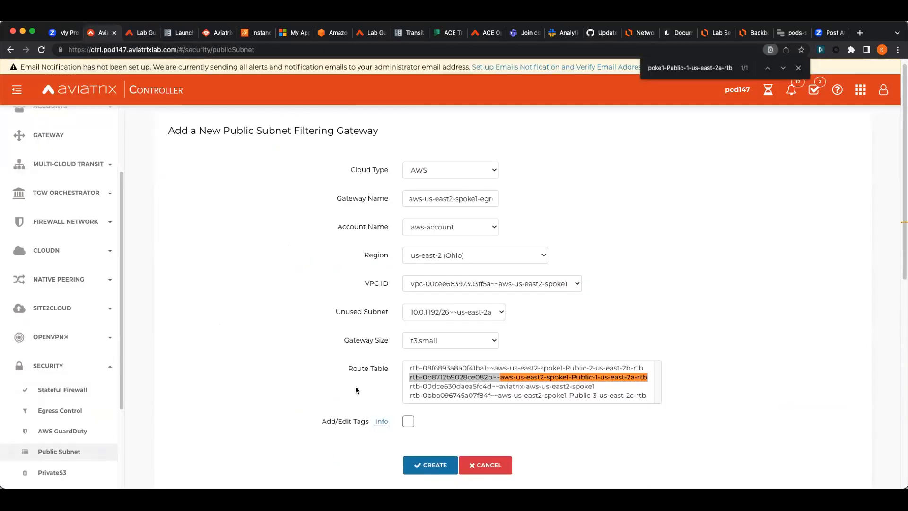
click(420, 466)
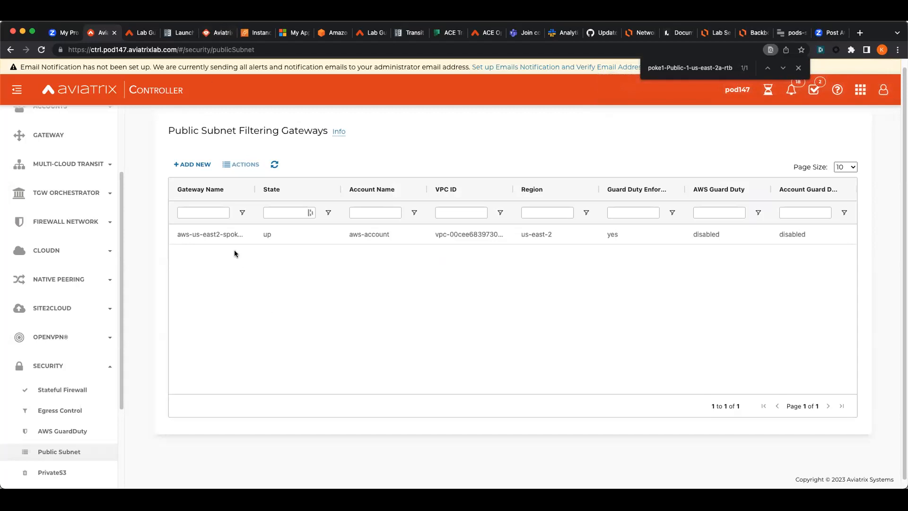
- Fit the Gateway Name column to its content and read the lab guide's section 4.2.1.1 on verifying the gateway routing
double_click(255, 189)
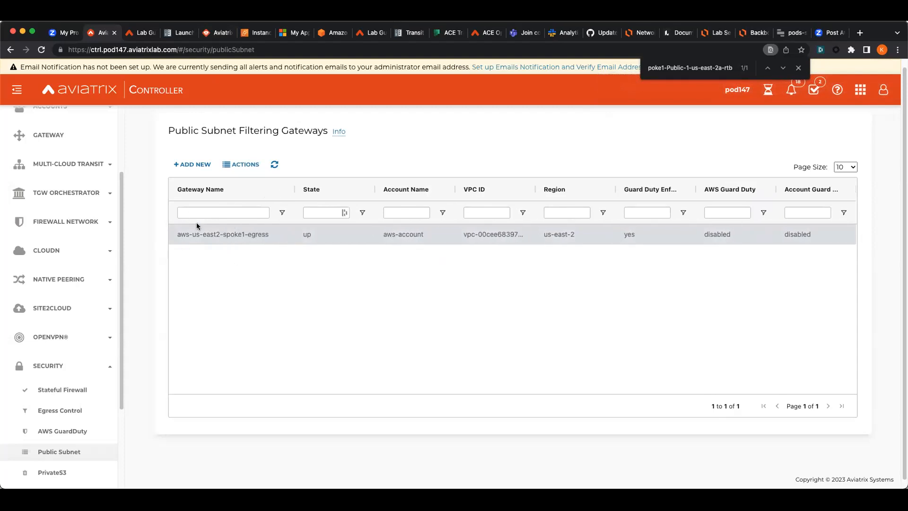
click(131, 39)
scroll(105, 325, down, 5)
scroll(106, 325, down, 5)
scroll(106, 325, down, 4)
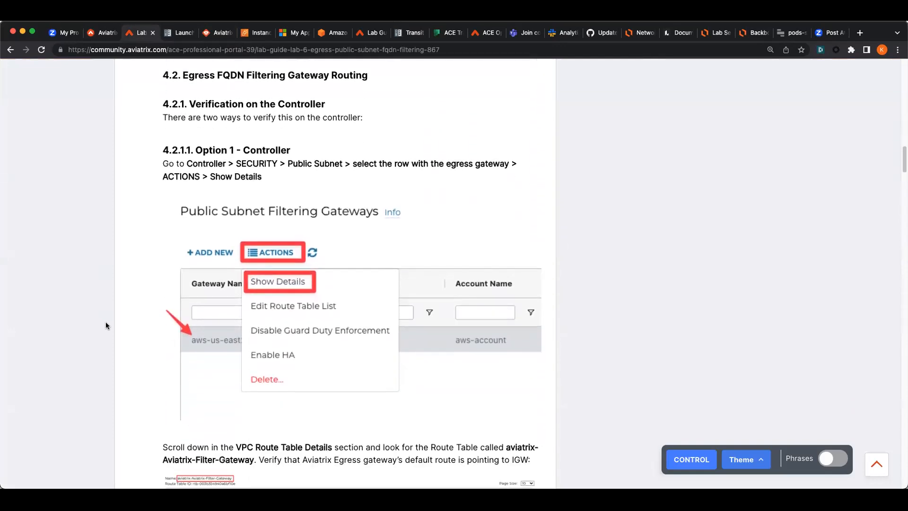
scroll(106, 326, down, 3)
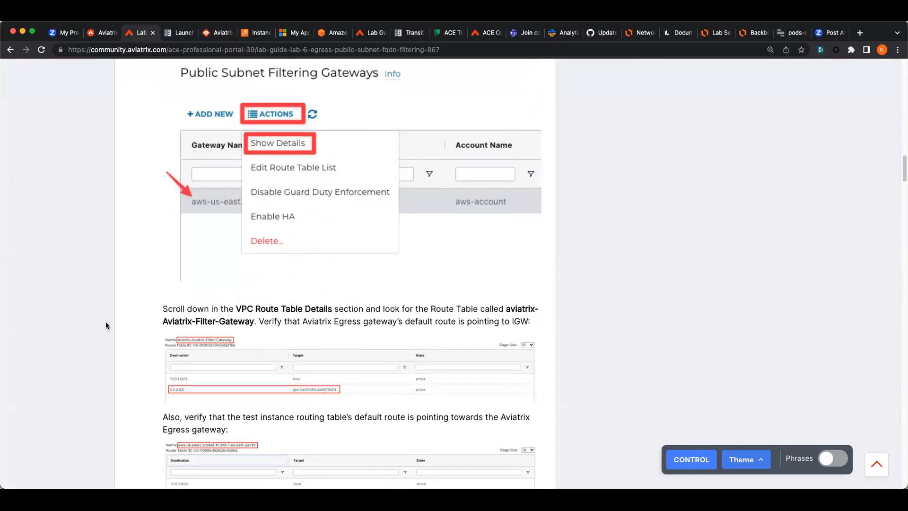
scroll(106, 326, up, 5)
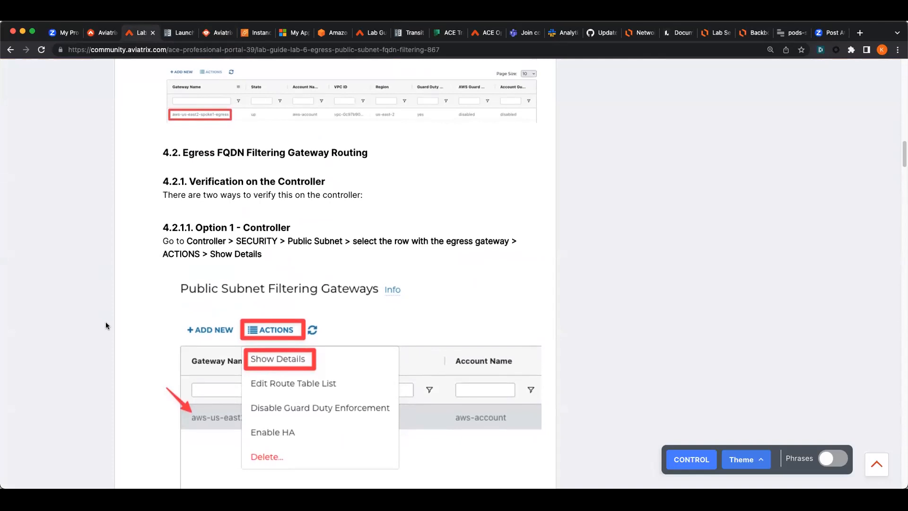
scroll(106, 325, down, 3)
scroll(106, 325, down, 2)
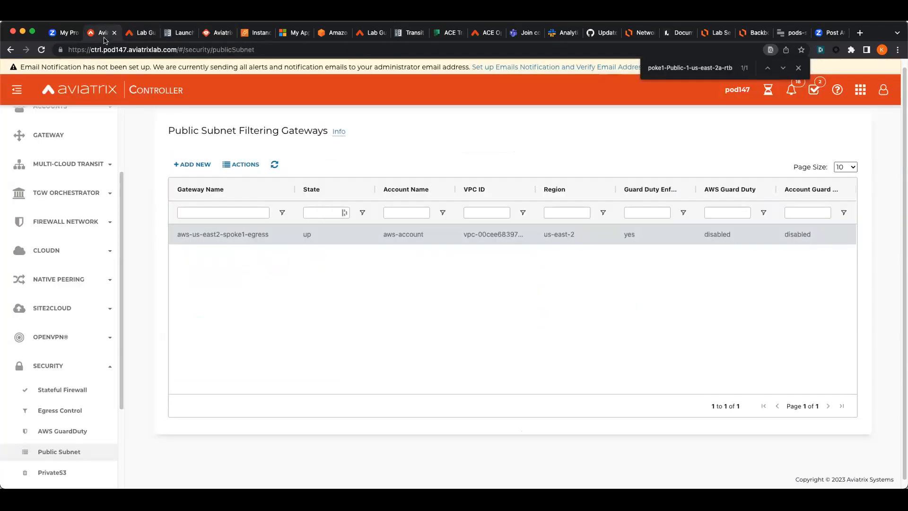
- Show the details of the aws-us-east2-spoke1-egress gateway and examine its VPC route tables
click(103, 33)
click(235, 187)
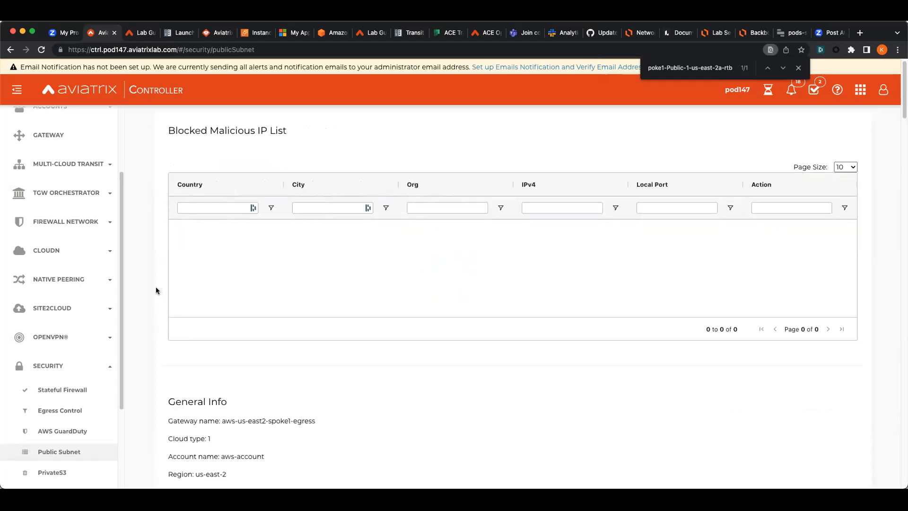
scroll(156, 290, down, 10)
scroll(156, 291, down, 5)
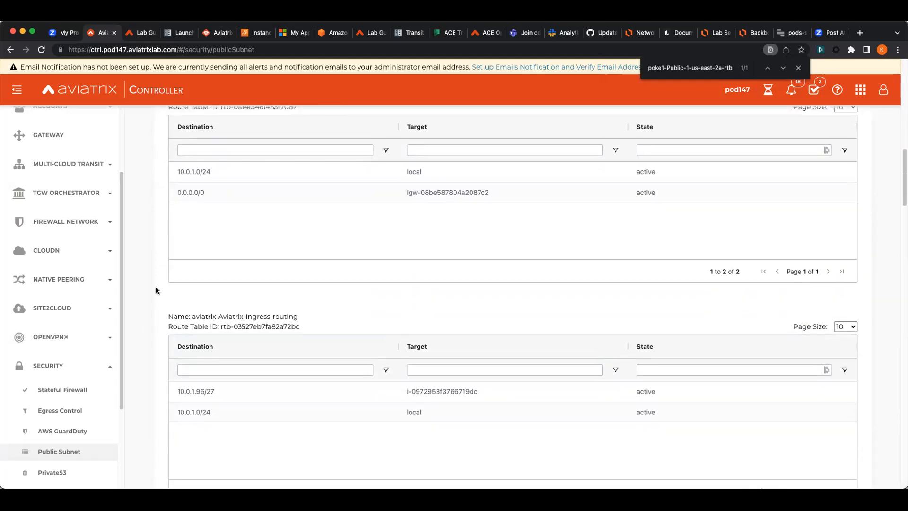
scroll(156, 290, down, 3)
scroll(156, 291, down, 5)
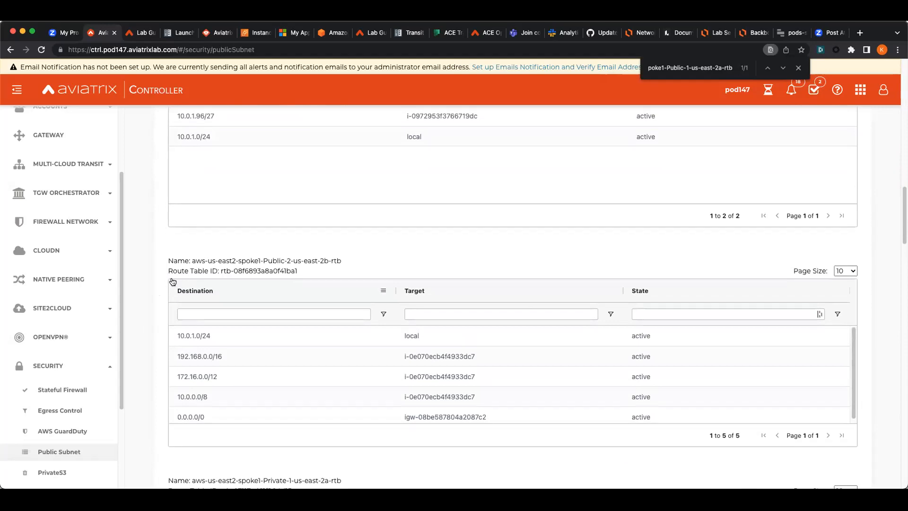
- Examine the routes in the aws-us-east2-spoke1 Public-2-us-east-2b, Private-1-us-east-2a and Public-1-us-east-2a route tables
scroll(213, 255, down, 1)
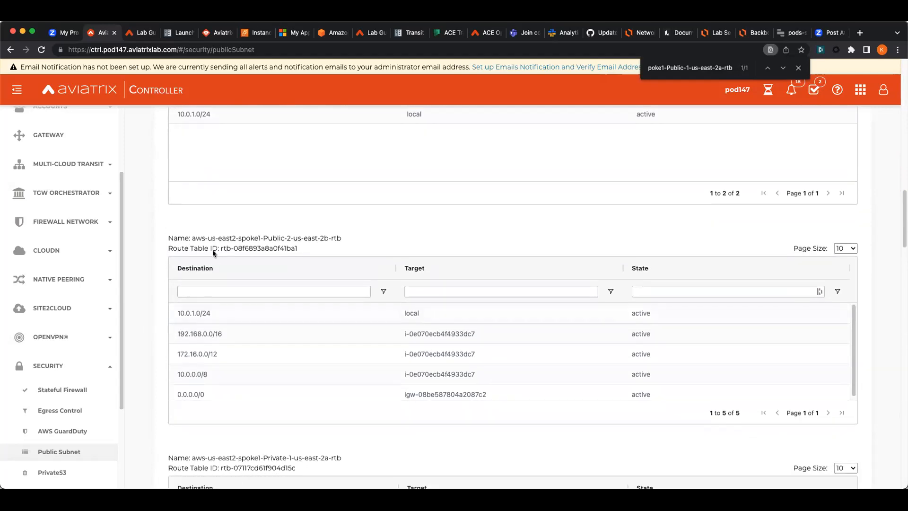
drag(192, 237, 351, 240)
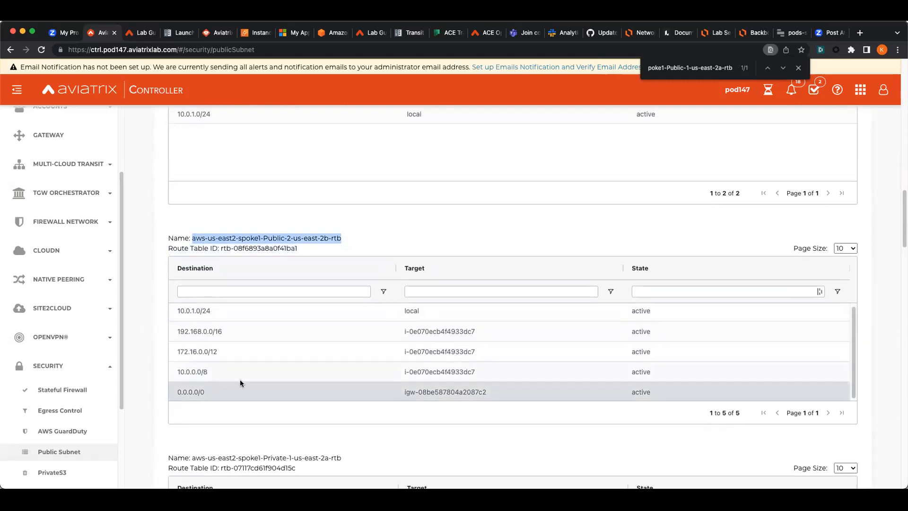
scroll(245, 357, down, 3)
scroll(245, 357, down, 4)
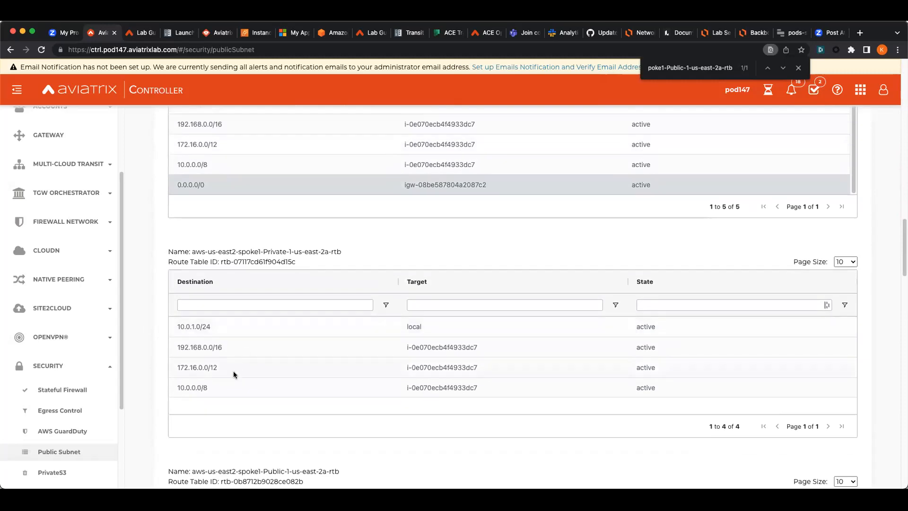
scroll(203, 391, down, 6)
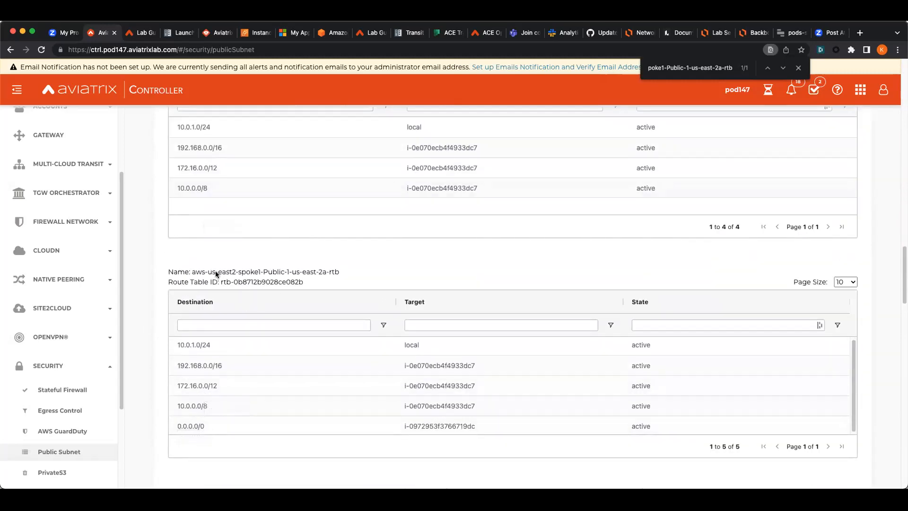
drag(194, 271, 339, 273)
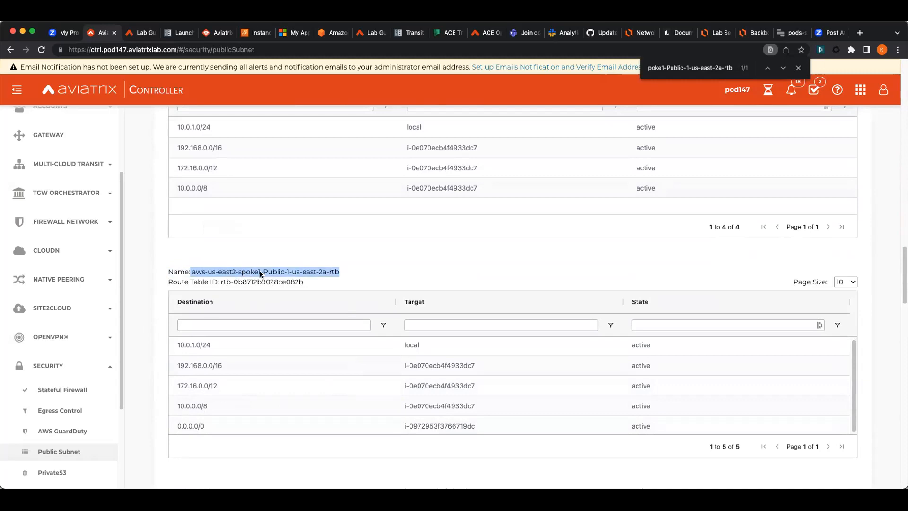
- Check the aws-us-east2-spoke1-Public-1-us-east-2a-rtb routes against the lab guide and read up to section 4.2.1.2 on CoPilot verification
click(215, 409)
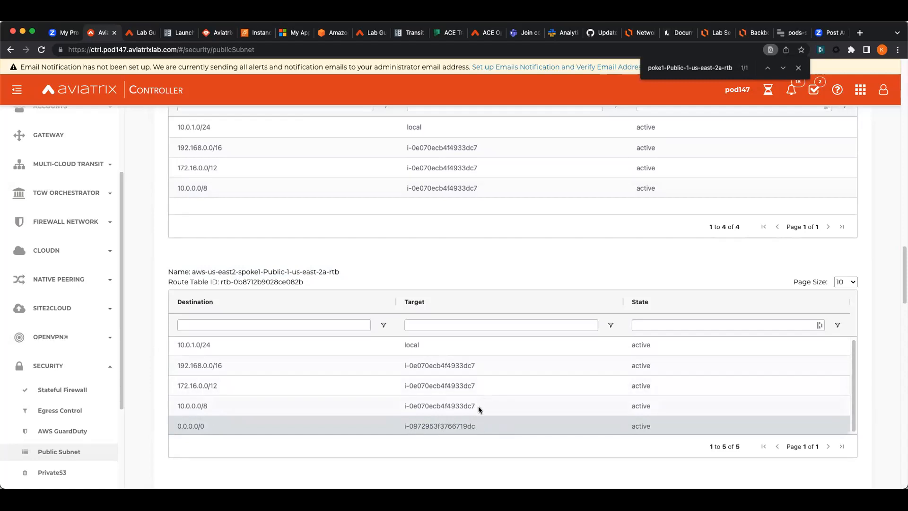
click(461, 367)
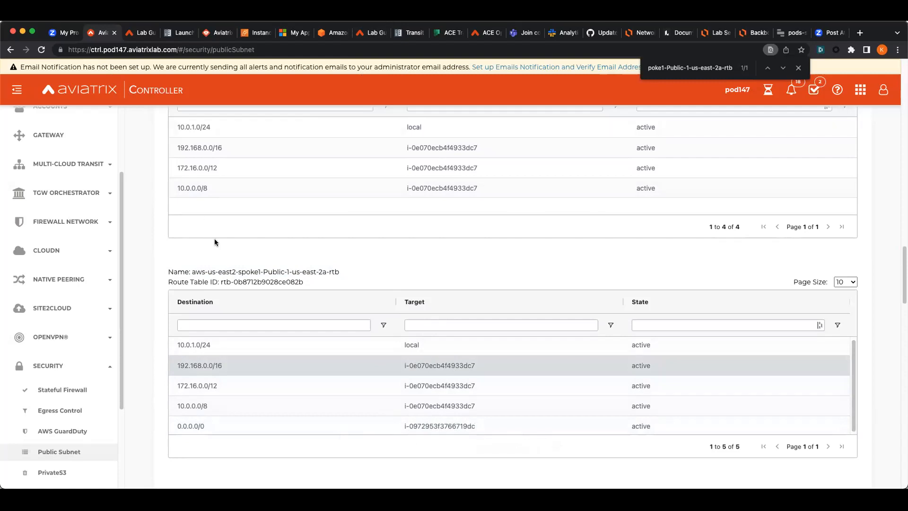
click(139, 36)
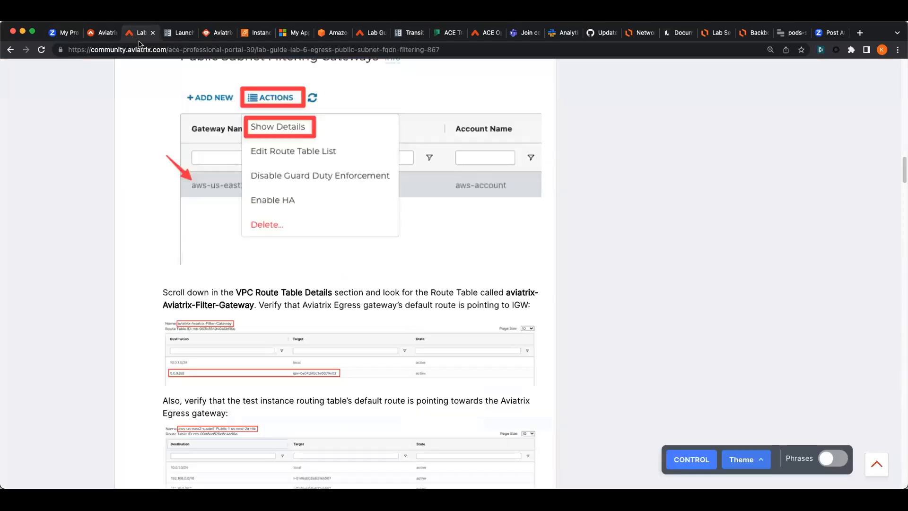
scroll(103, 358, down, 4)
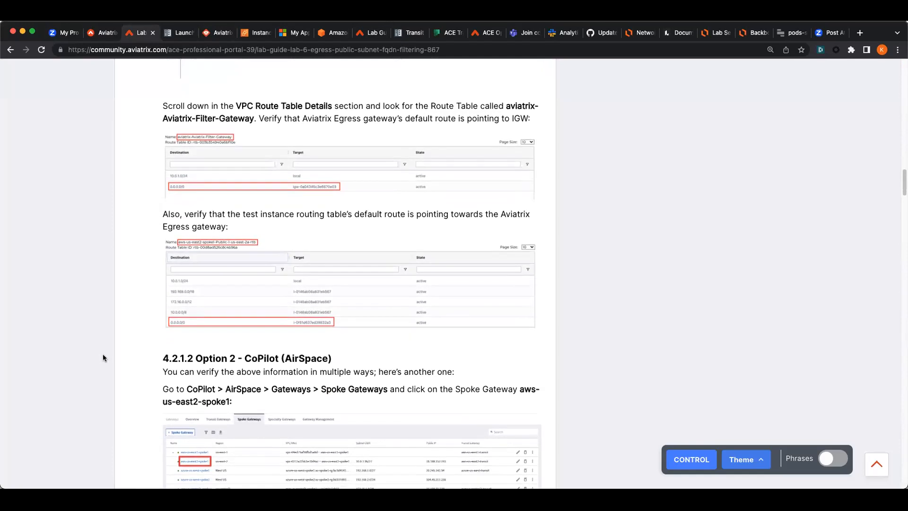
scroll(103, 355, up, 1)
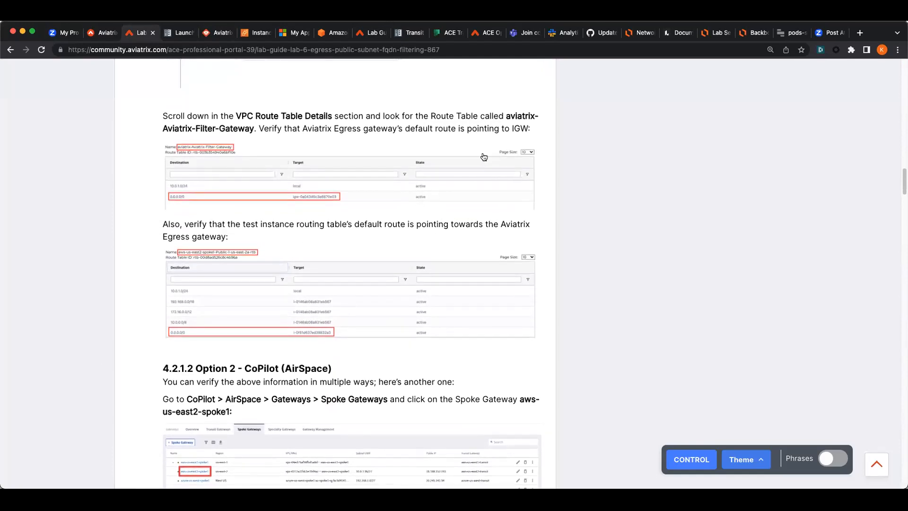
scroll(165, 237, up, 5)
scroll(152, 267, down, 7)
scroll(148, 272, down, 3)
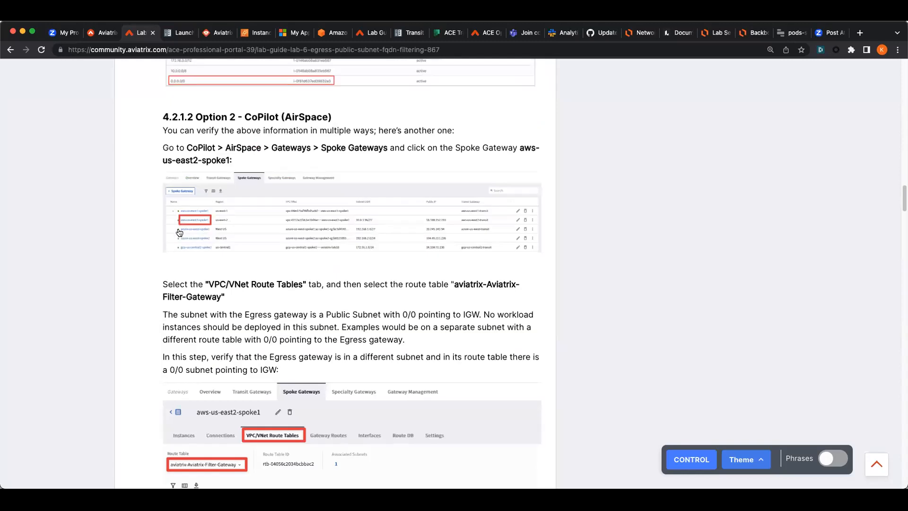
- Switch to CoPilot and show the aws-us-east2-spoke1-Public-1-us-east-2a-rtb route table of the aws-us-east2-spoke1 spoke gateway
click(217, 33)
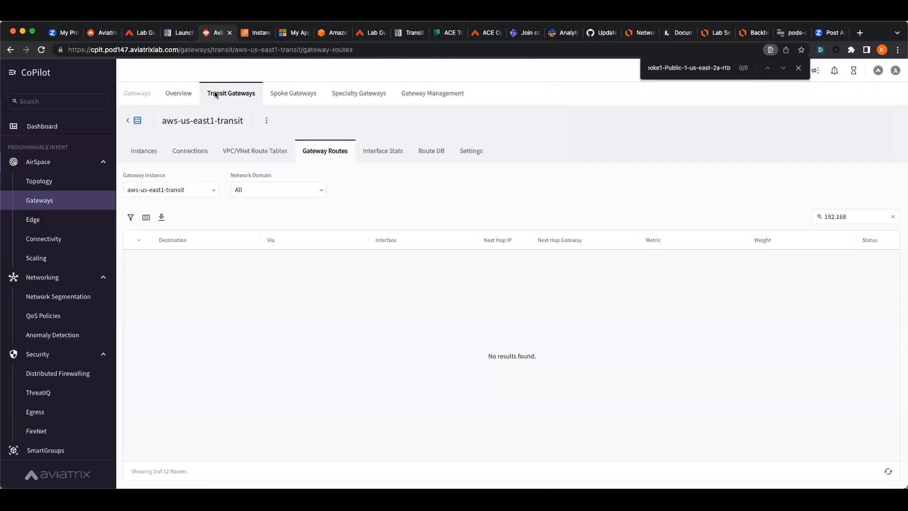
click(279, 94)
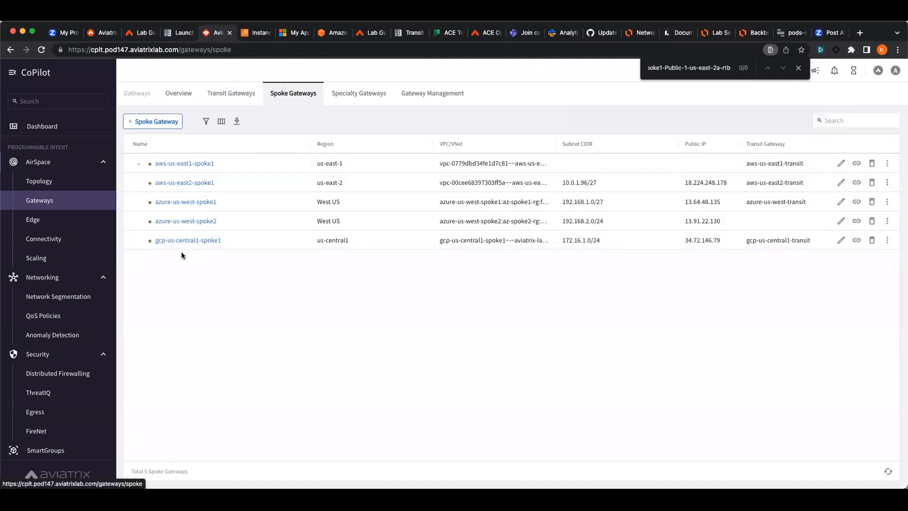
click(172, 184)
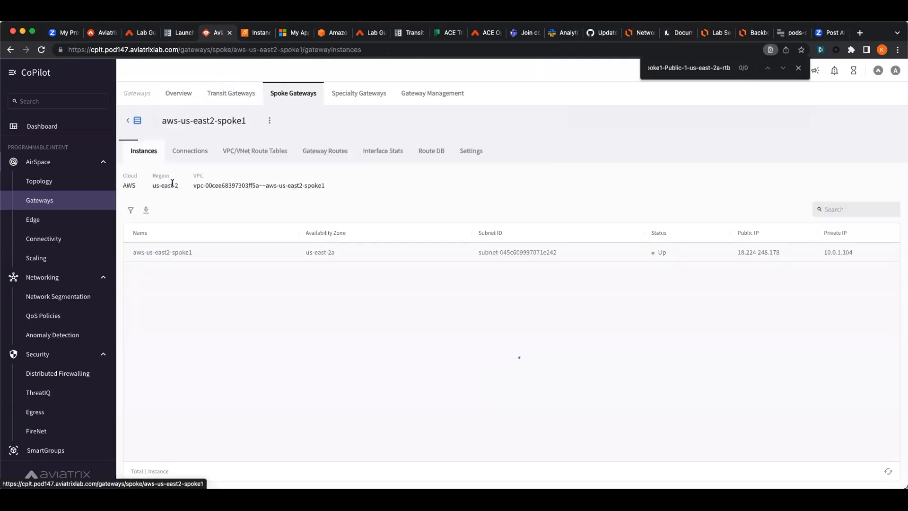
click(248, 152)
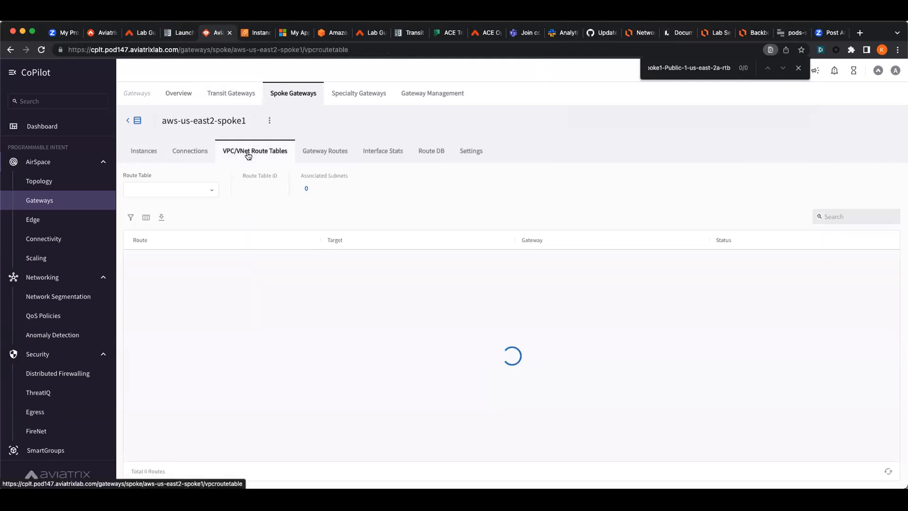
click(181, 190)
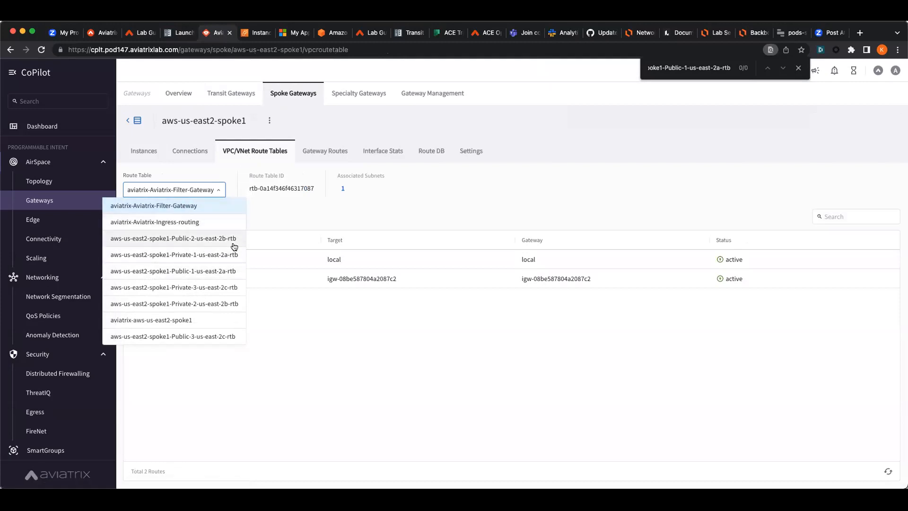
click(240, 272)
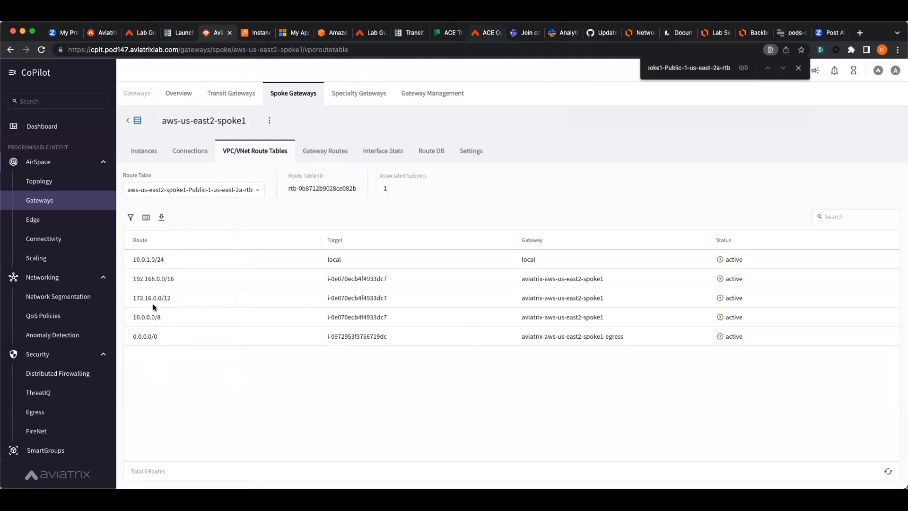
- Compare the gateways used by the three private-range routes and the 0.0.0.0/0 route in the displayed route table
drag(183, 273, 182, 318)
drag(517, 274, 513, 325)
mouse_move(129, 343)
mouse_down()
mouse_move(152, 345)
mouse_move(161, 331)
mouse_move(129, 330)
mouse_move(128, 343)
mouse_up()
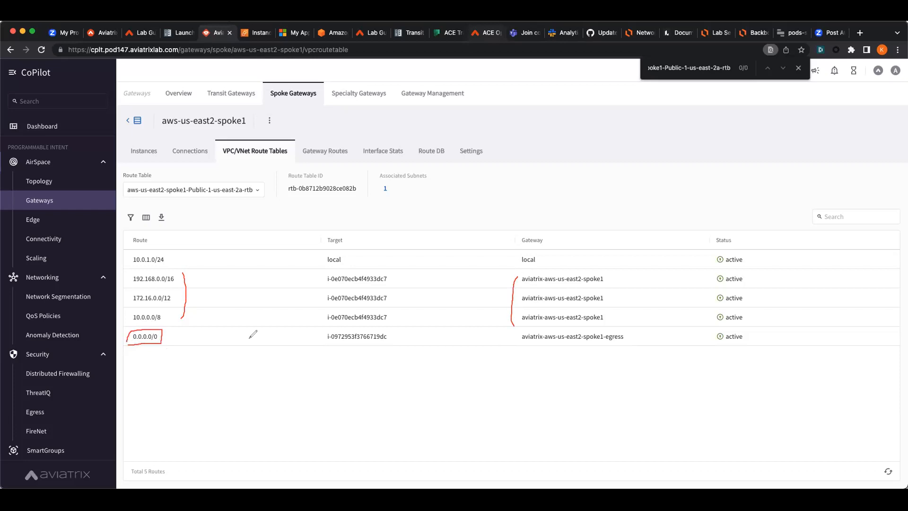
mouse_move(519, 331)
mouse_down()
mouse_move(519, 345)
mouse_move(630, 328)
mouse_move(617, 345)
mouse_move(519, 346)
mouse_up()
drag(125, 195, 252, 199)
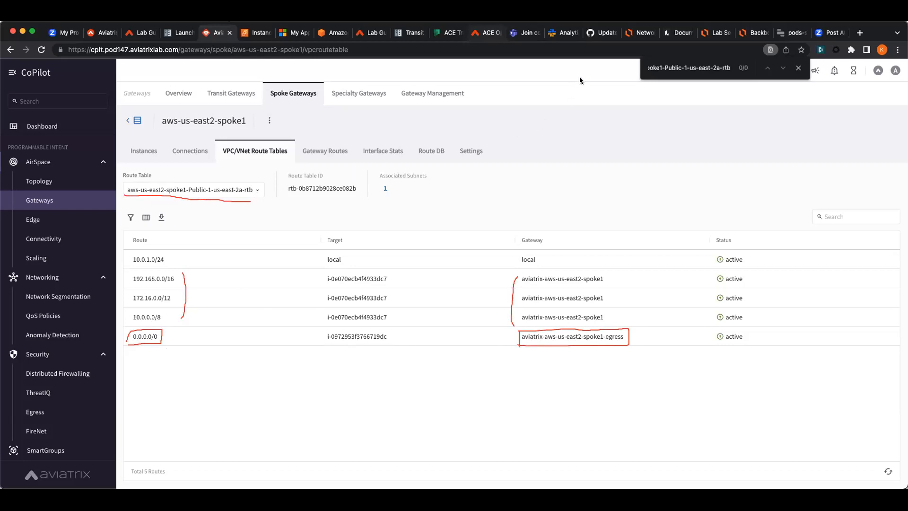
key(Escape)
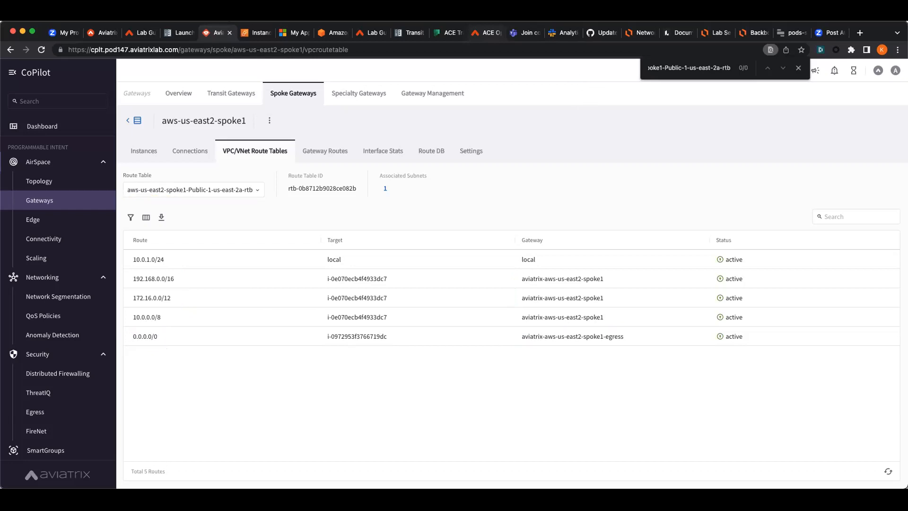
- Return to the lab guide and read the rest of section 4.2.1.2 and section 4.2.1.3 on verifying with Cloud Routes
click(132, 34)
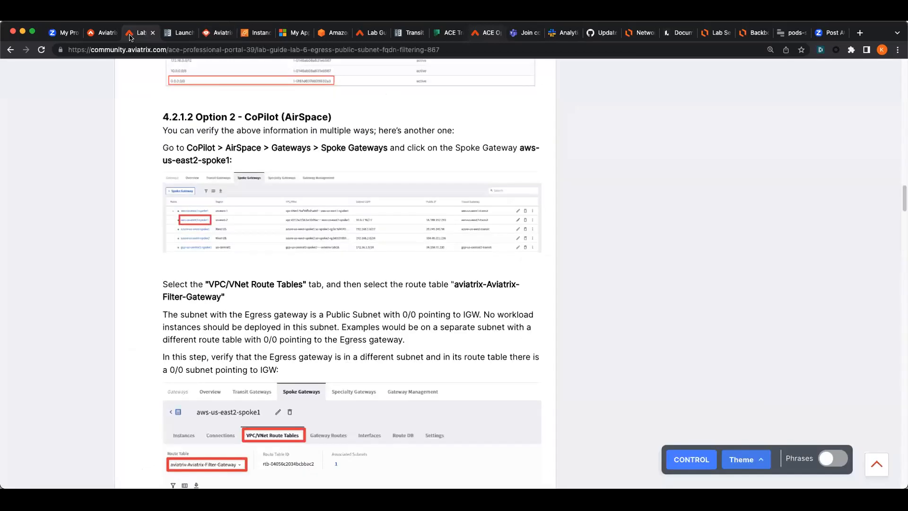
scroll(134, 298, down, 5)
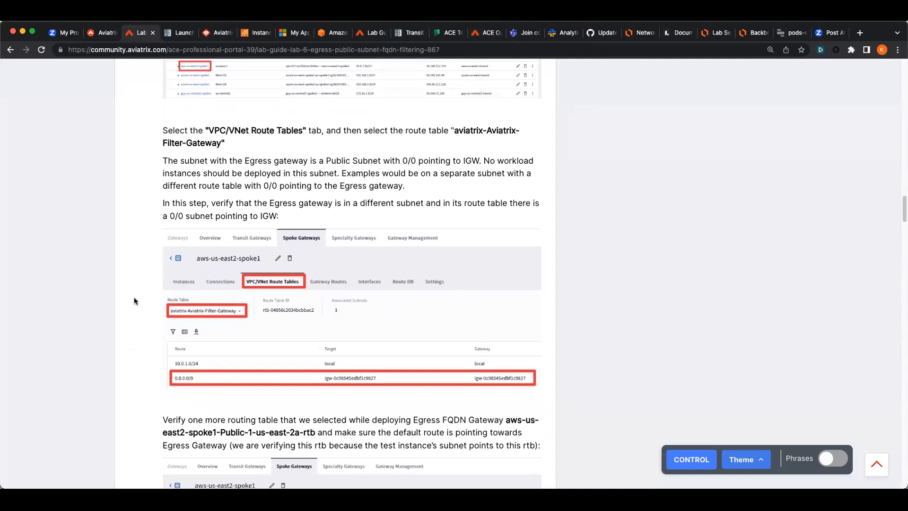
scroll(134, 301, down, 2)
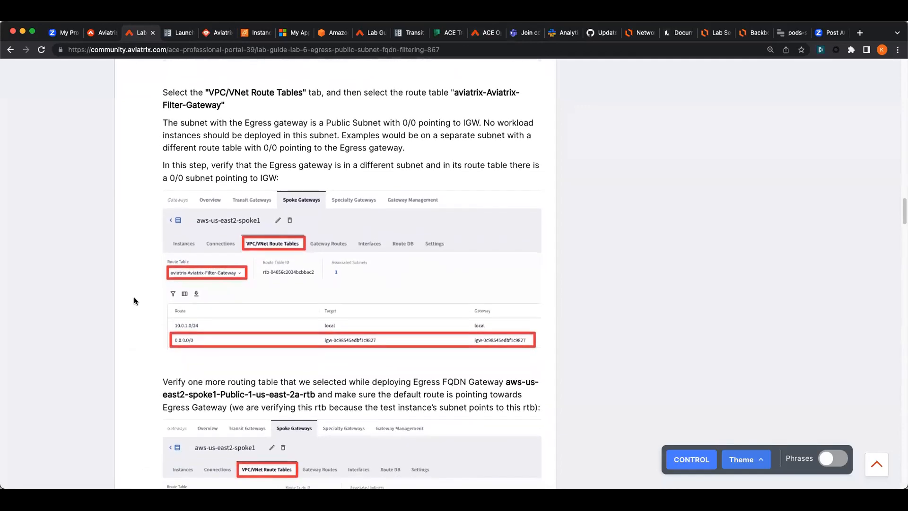
scroll(134, 301, down, 7)
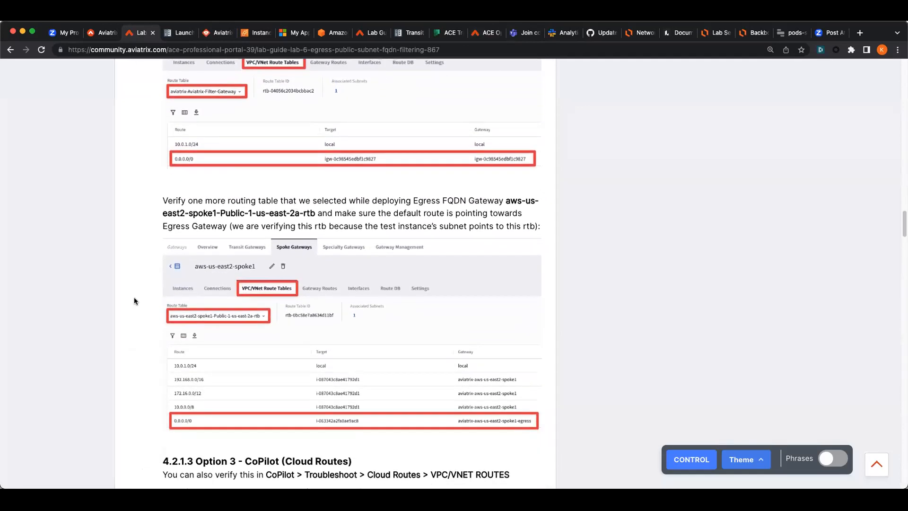
scroll(135, 298, down, 2)
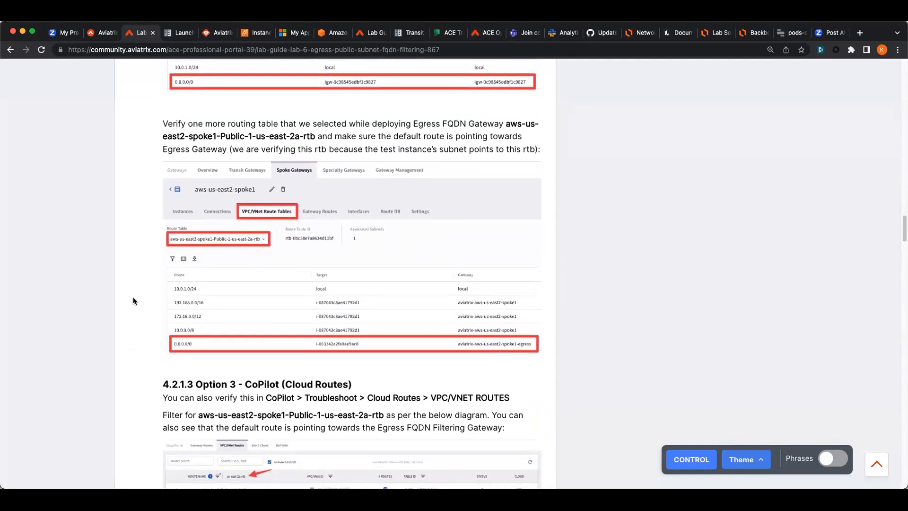
scroll(107, 322, down, 10)
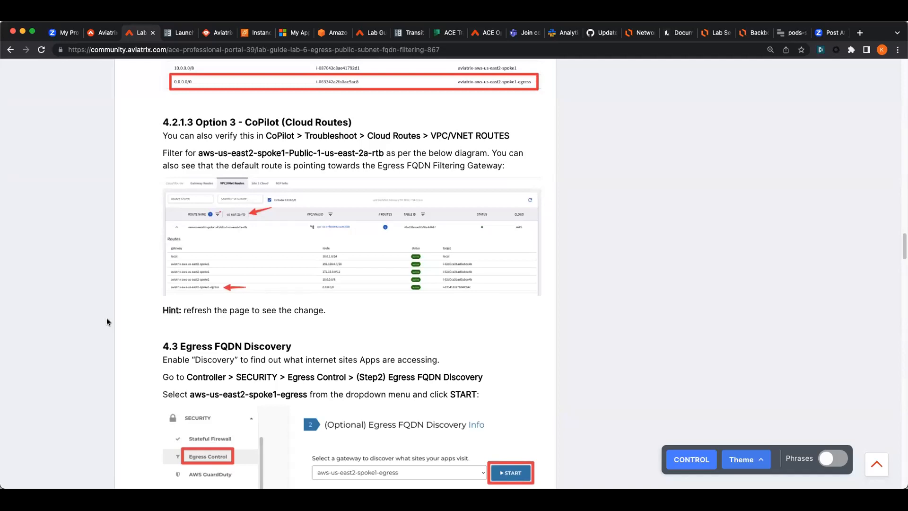
- Switch to CoPilot, find the Cloud Routes page by searching for "cloud rou", and show its VPC/VNet routes
click(205, 34)
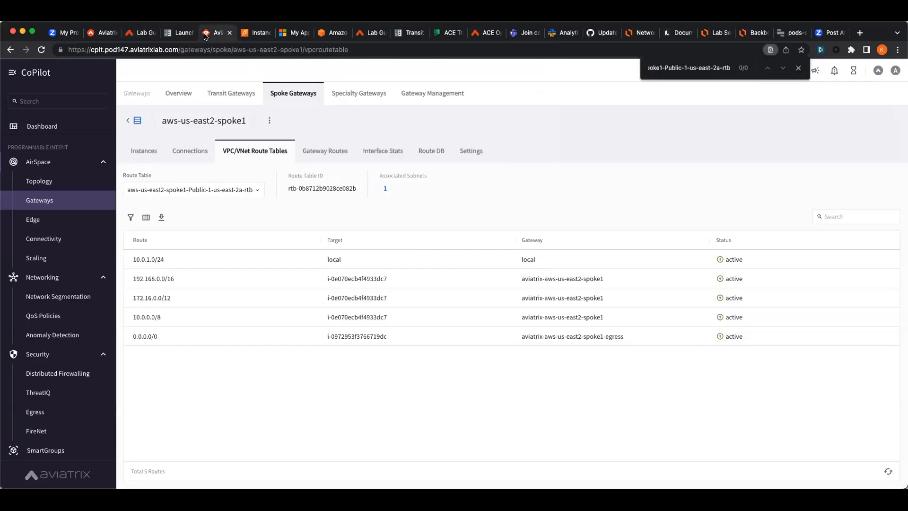
scroll(52, 185, down, 1)
click(47, 104)
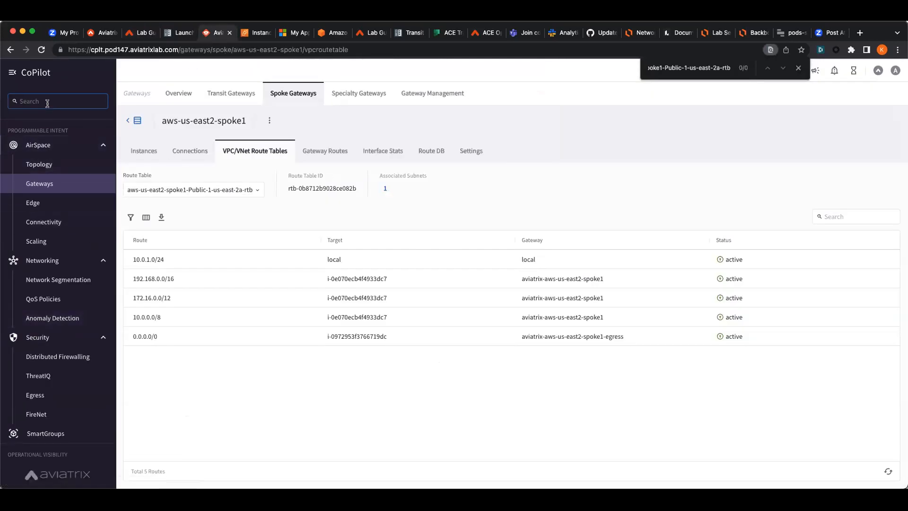
text(cloud rou)
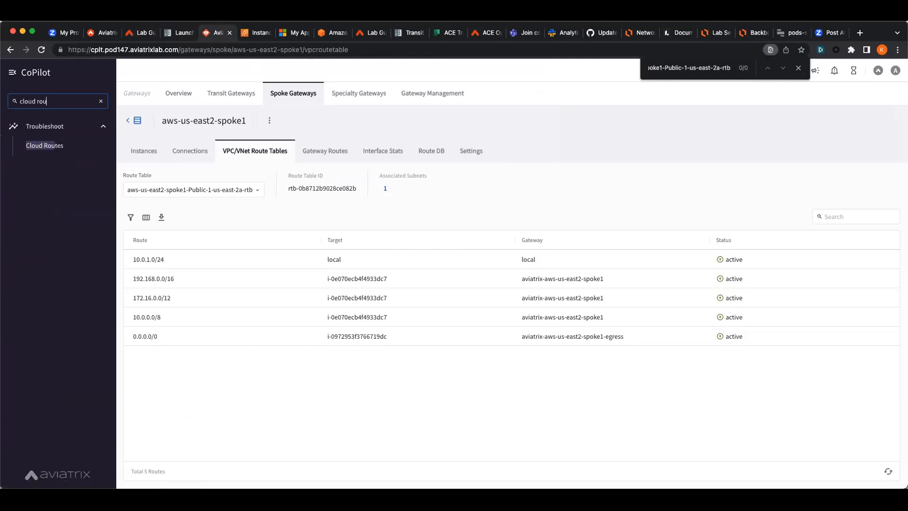
click(66, 147)
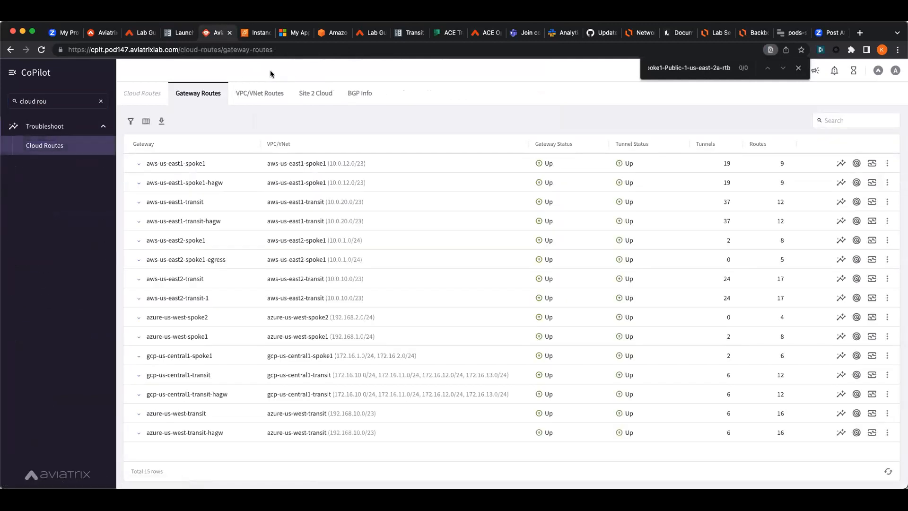
click(252, 96)
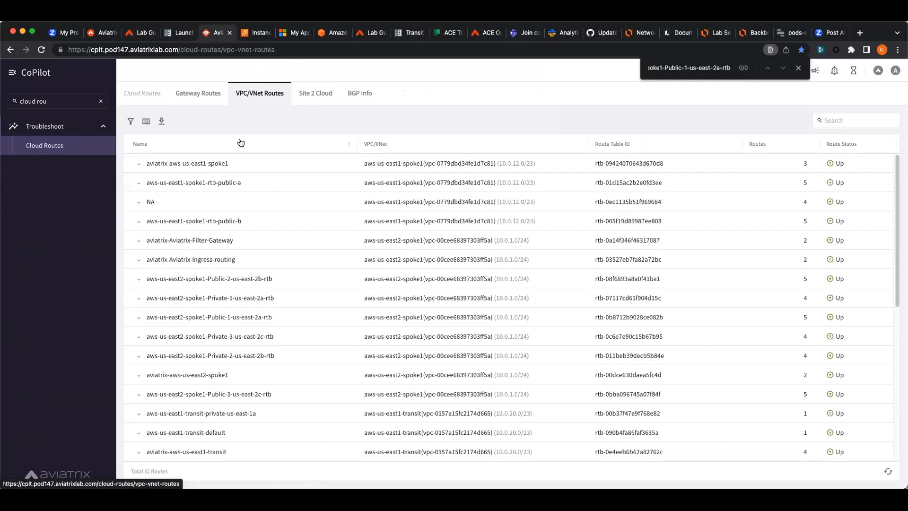
- Search the page for "us-east-2a" and expand the aws-us-east2-spoke1-Public-1-us-east-2a-rtb route table
key(ctrl+f)
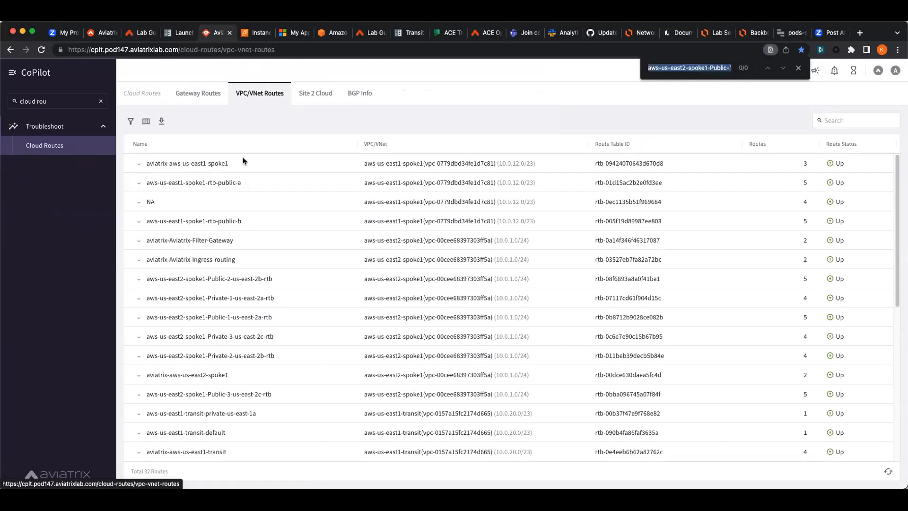
text(us-east-2a)
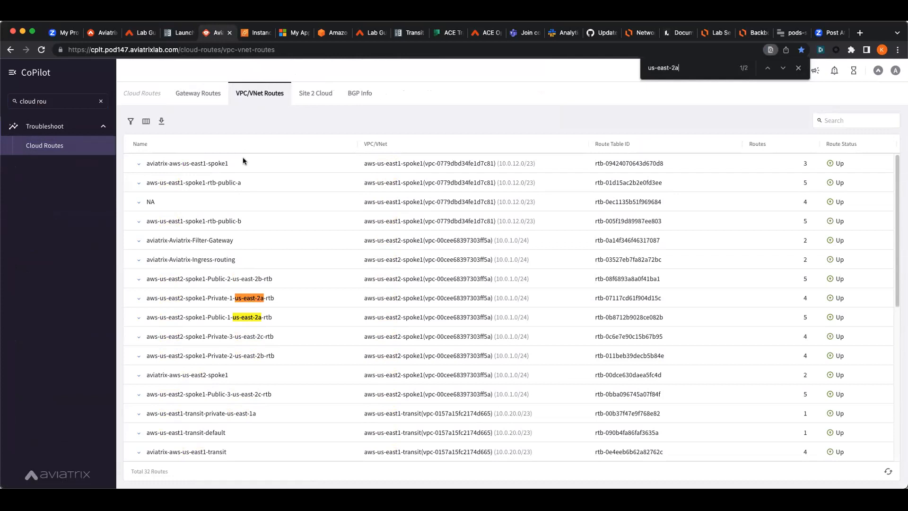
drag(203, 317, 243, 317)
click(243, 317)
triple_click(209, 318)
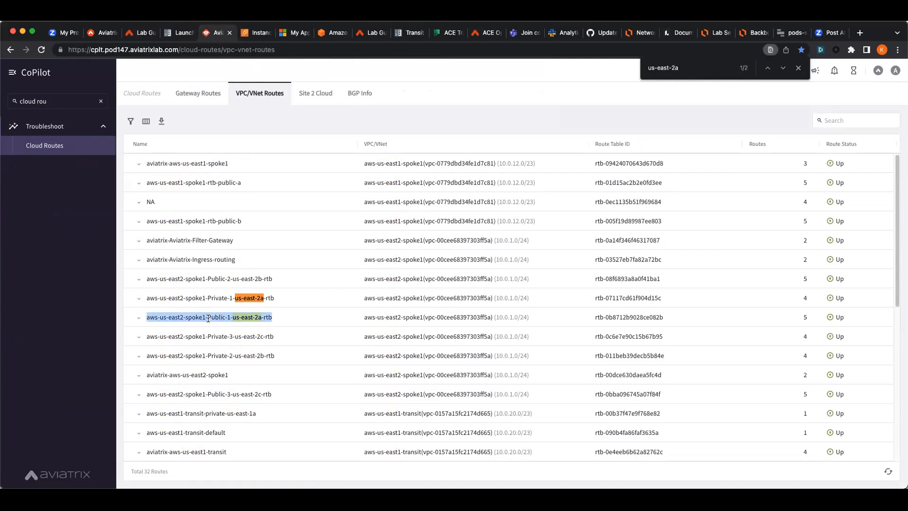
click(138, 319)
- Examine the gateways for the private-range routes and the default route in the expanded Public-1-us-east-2a route table
drag(465, 429, 367, 426)
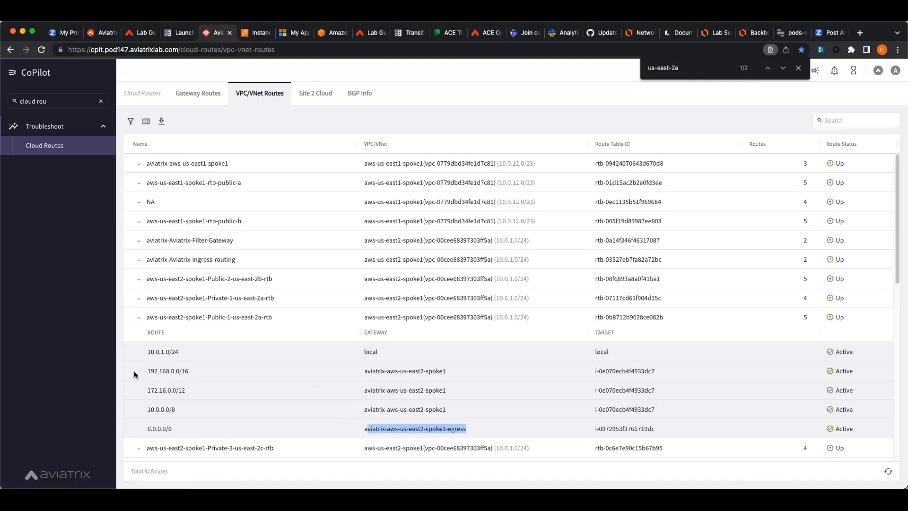
drag(147, 371, 372, 411)
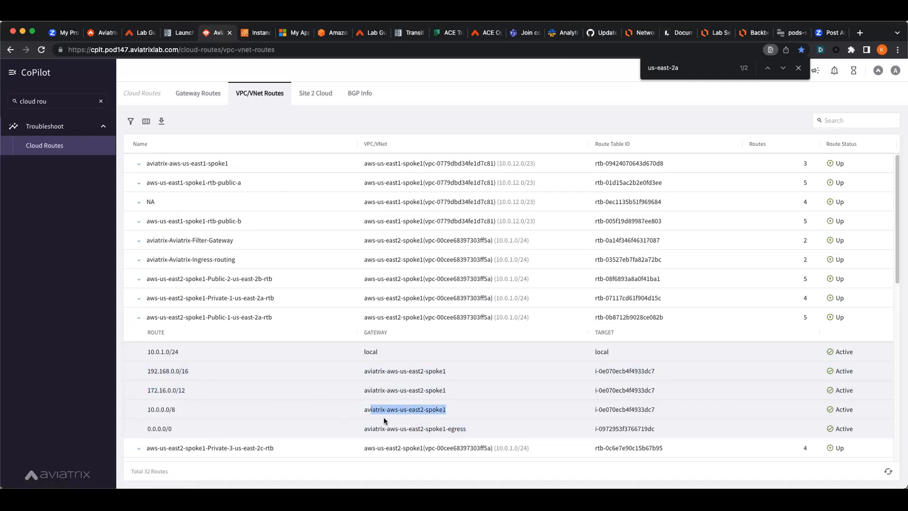
drag(466, 429, 364, 426)
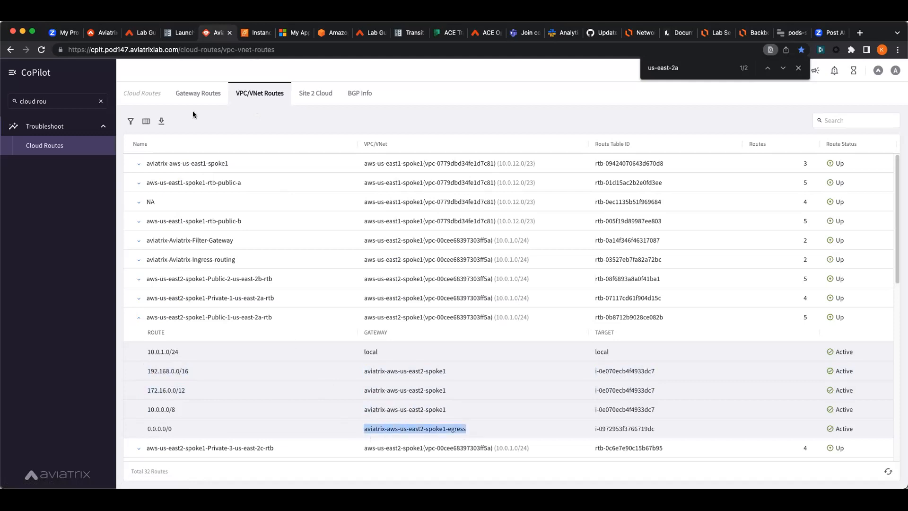
- Return to the lab guide and read section 4.3 on Egress FQDN Discovery and its curl tests
click(140, 36)
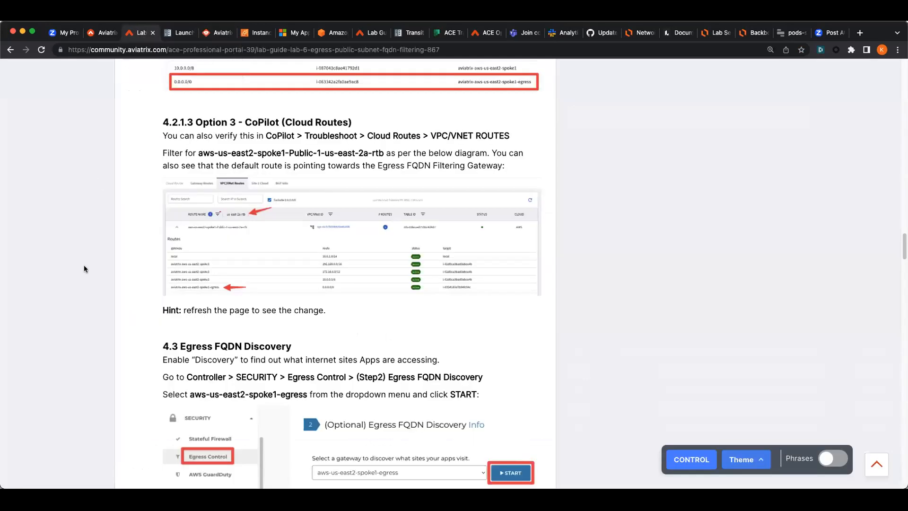
scroll(80, 331, down, 5)
scroll(77, 340, down, 1)
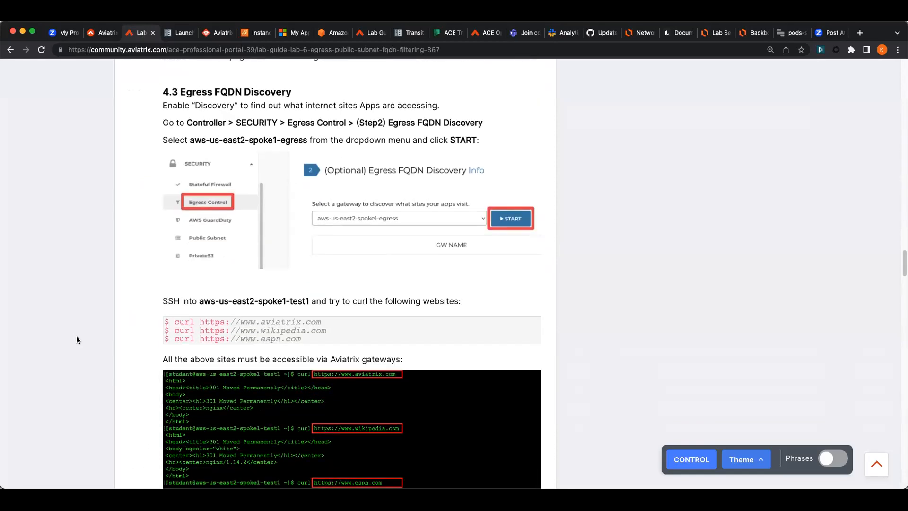
scroll(77, 339, down, 2)
scroll(77, 339, up, 4)
scroll(77, 340, up, 1)
scroll(77, 339, down, 4)
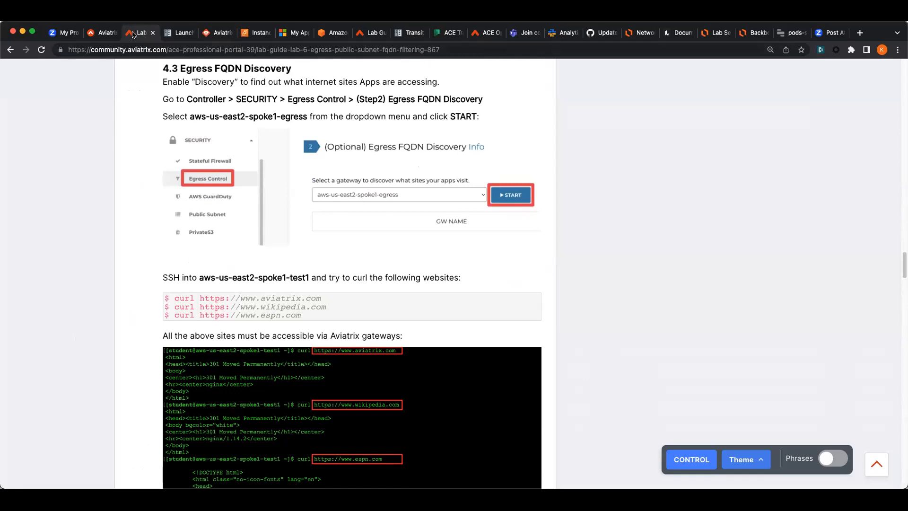
- In the Controller's Egress Control page, start Egress FQDN Discovery on the aws-us-east2-spoke1-egress gateway
click(104, 33)
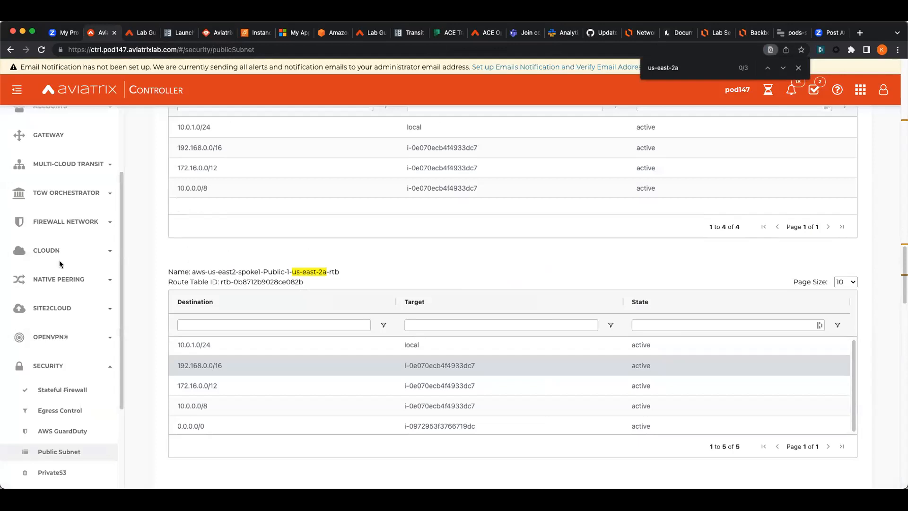
click(52, 411)
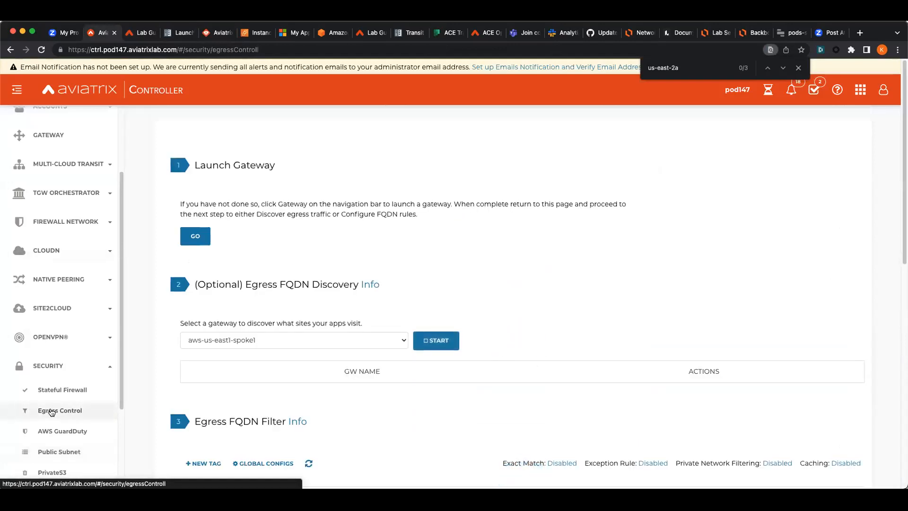
click(265, 339)
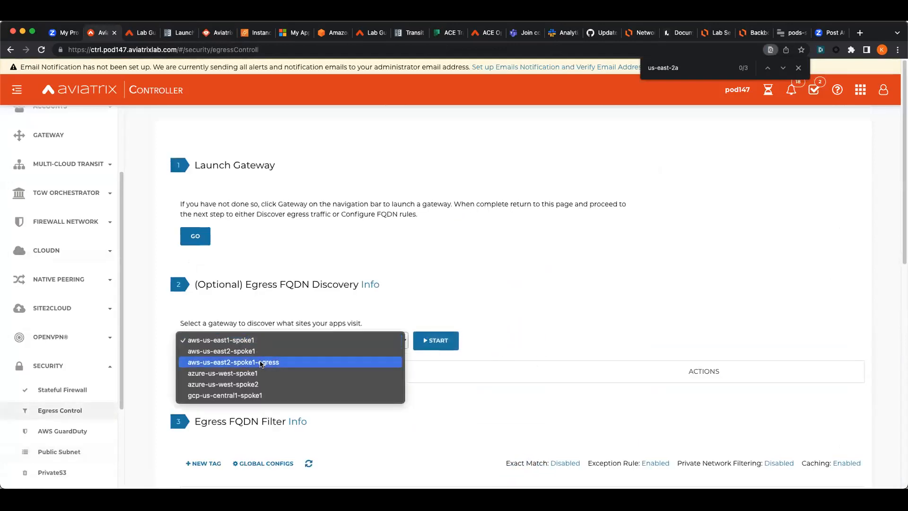
click(262, 363)
click(428, 342)
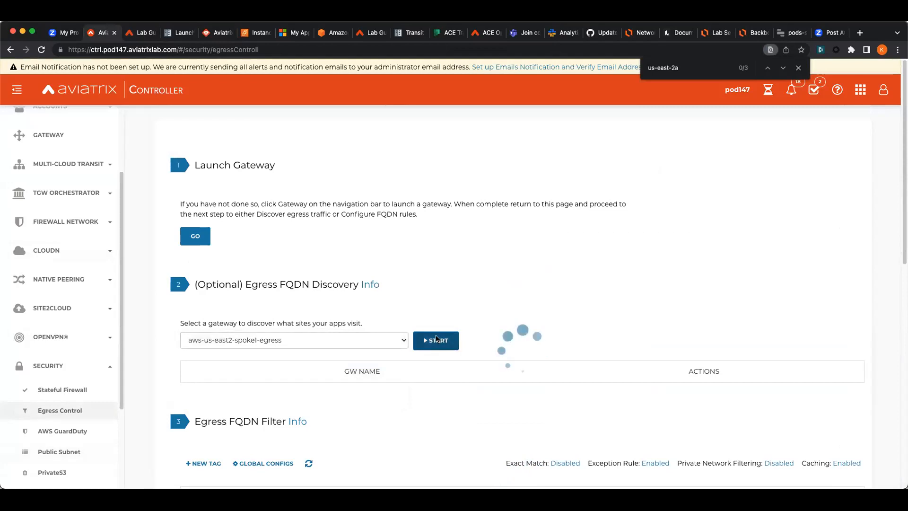
scroll(148, 269, down, 2)
scroll(114, 240, up, 1)
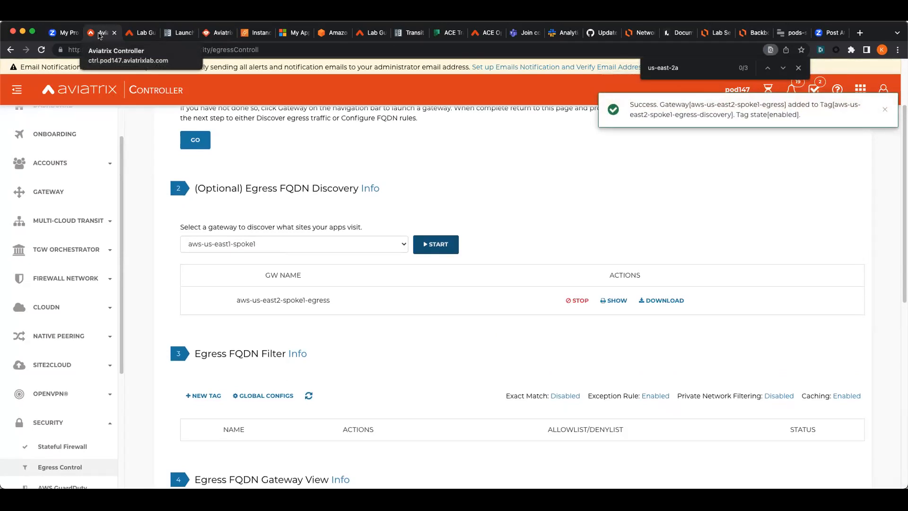
- Copy the instance name aws-us-east2-spoke1-test1 from the SSH instruction in the lab guide
click(137, 33)
scroll(115, 266, down, 2)
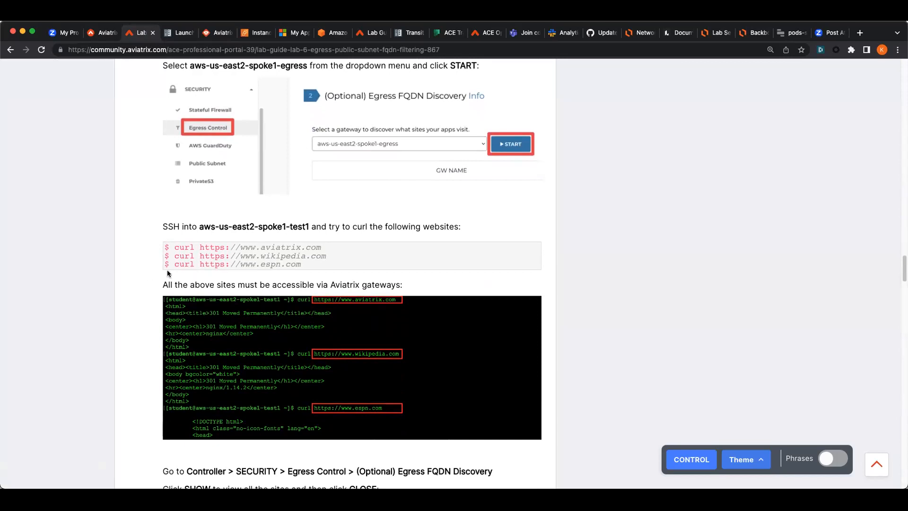
drag(200, 226, 309, 225)
right_click(308, 225)
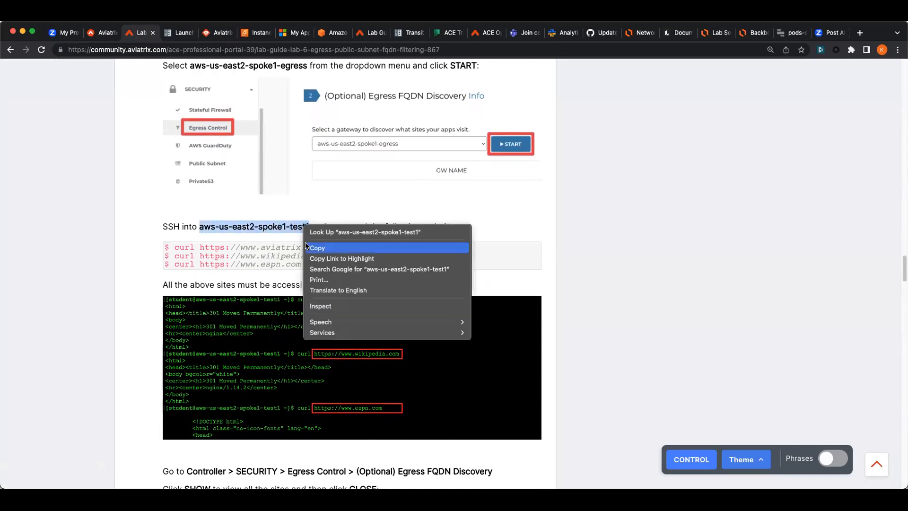
click(317, 248)
key(super+Tab)
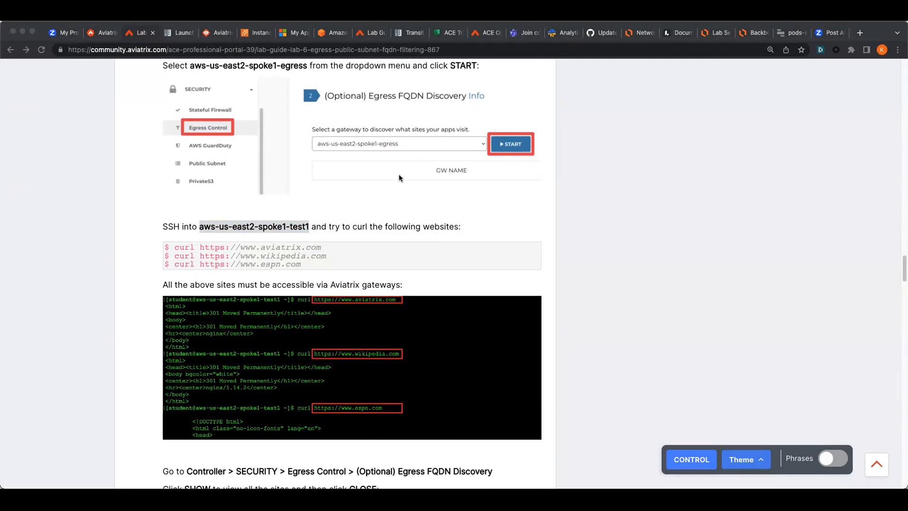
key(super+Tab)
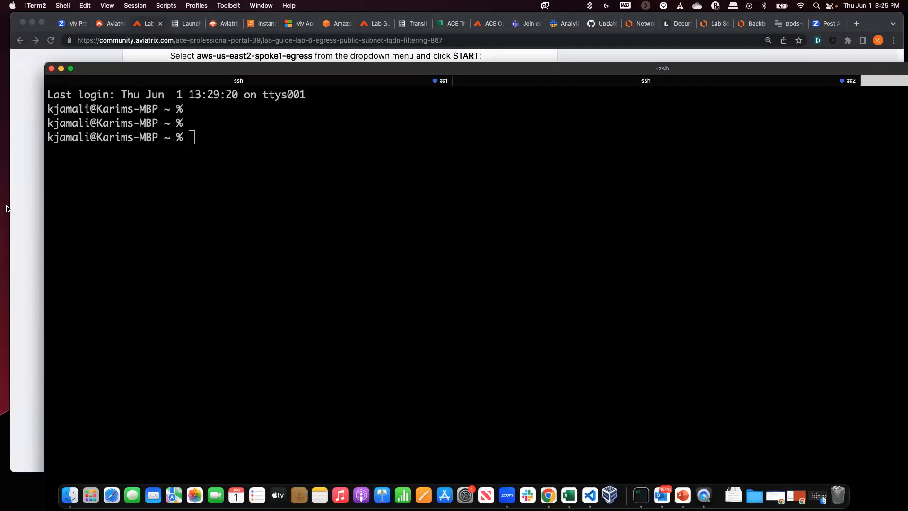
click(21, 204)
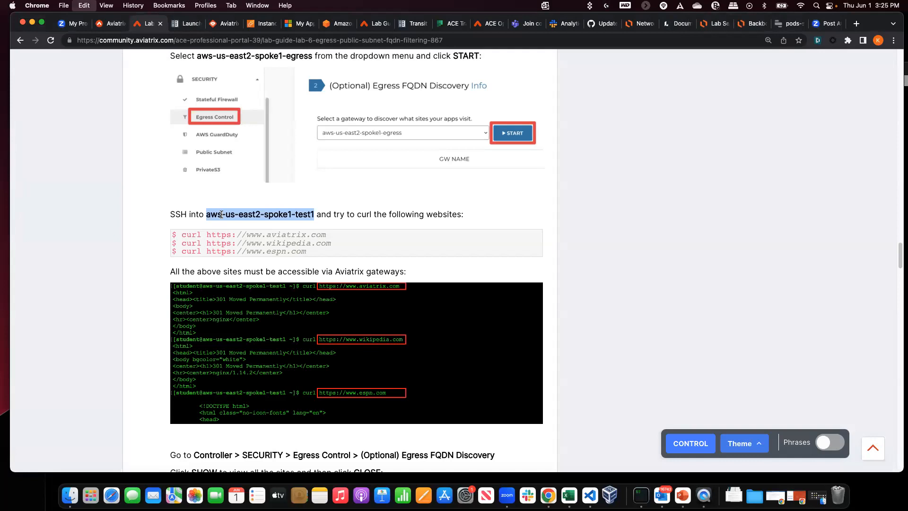
- Switch to CoPilot, search its navigation for "top", and open the Topology page in a new browser tab
click(226, 29)
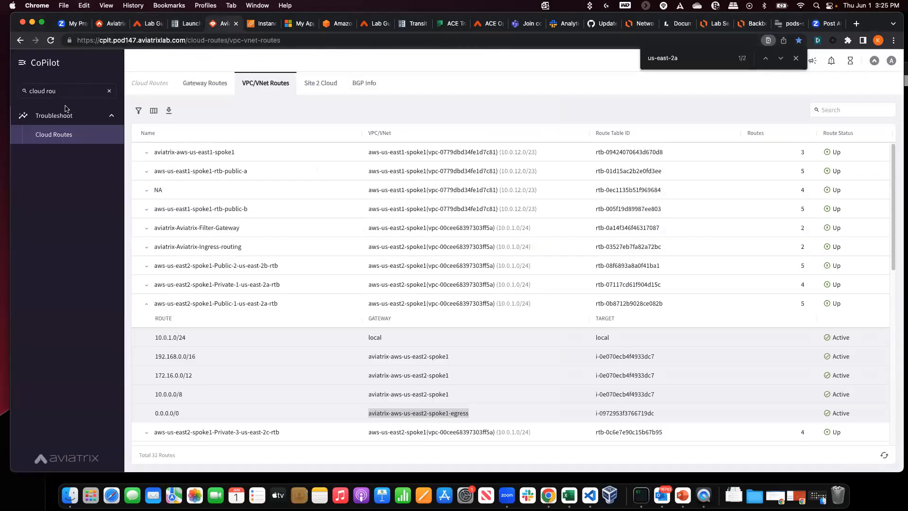
triple_click(72, 92)
text(top)
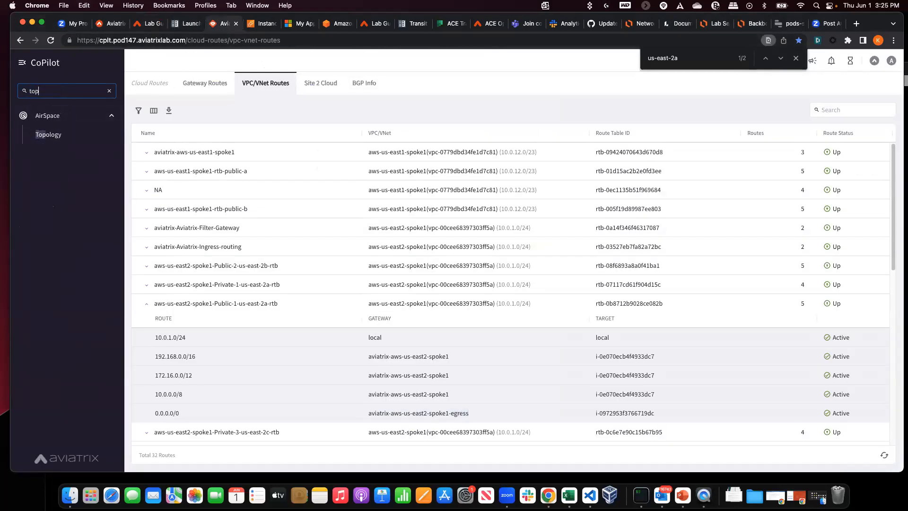
right_click(66, 127)
click(72, 135)
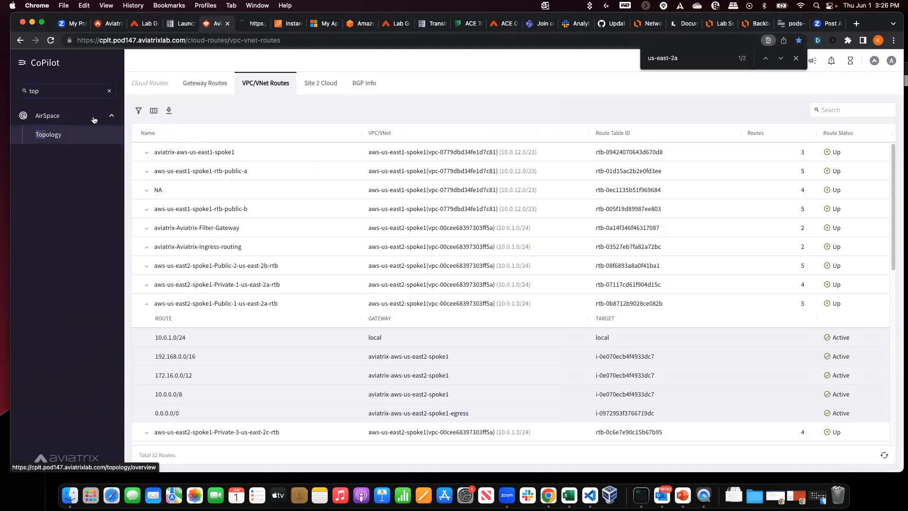
click(247, 25)
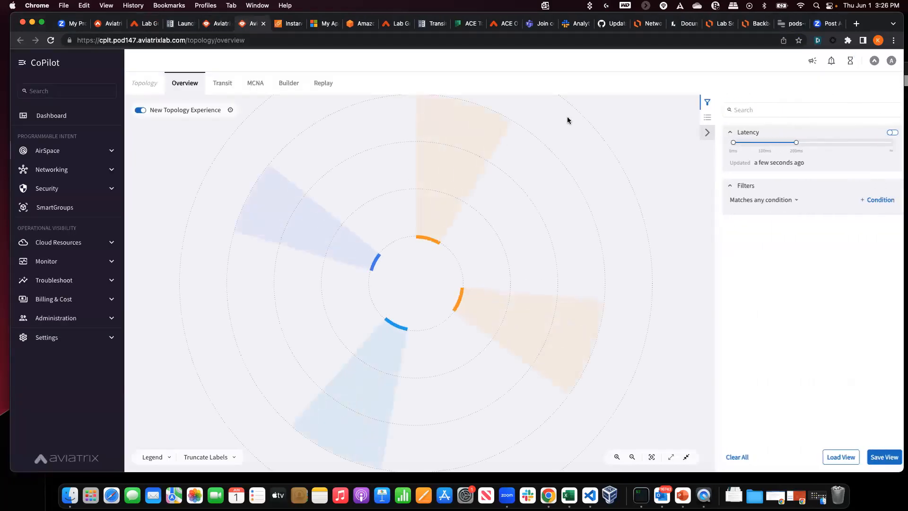
- Search the topology for aws-us-east2-spoke1-test1, show the virtual machine's properties, and copy its public IP address
click(744, 108)
key(super+v)
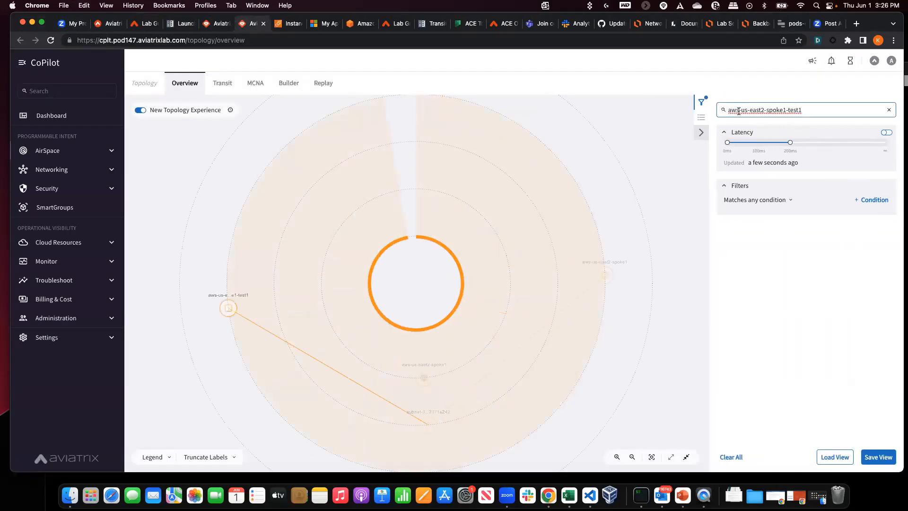
click(228, 308)
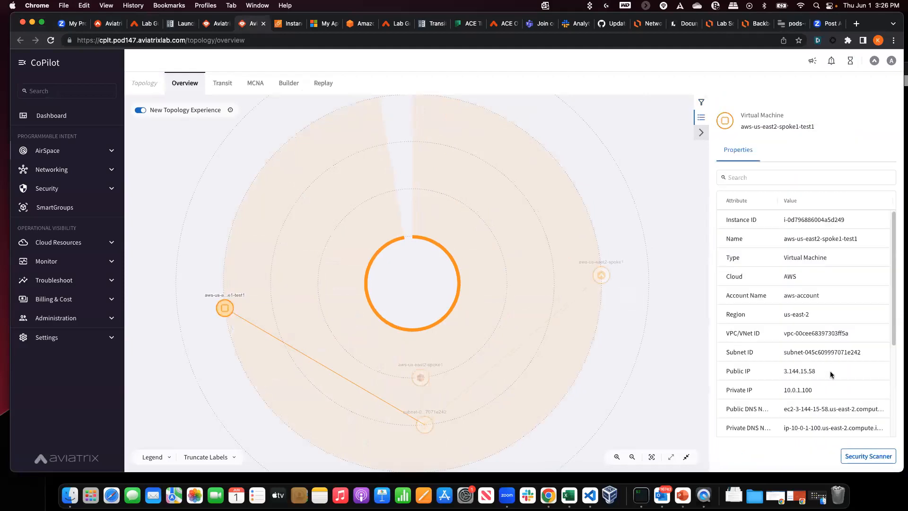
drag(830, 373, 783, 371)
- Switch to iTerm, connect over SSH as student to the copied address 3.144.15.58, and enter the account password
click(641, 495)
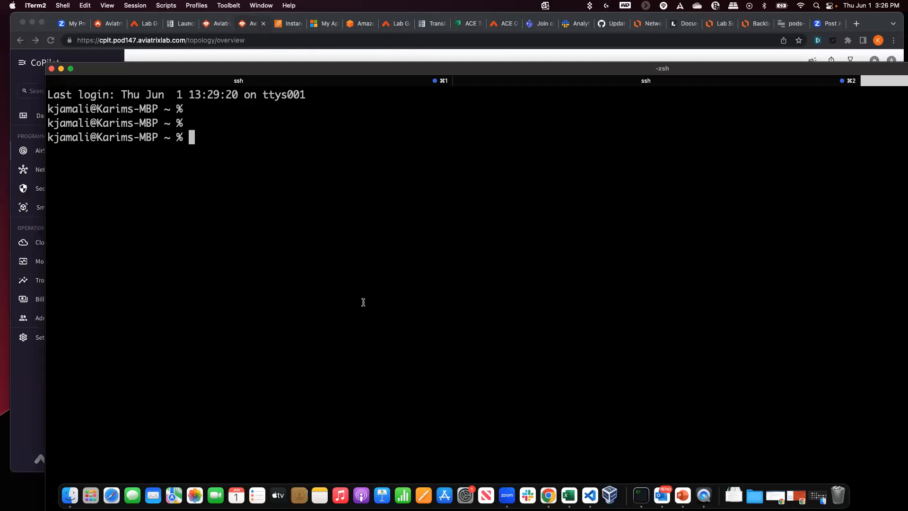
text(ssh student@)
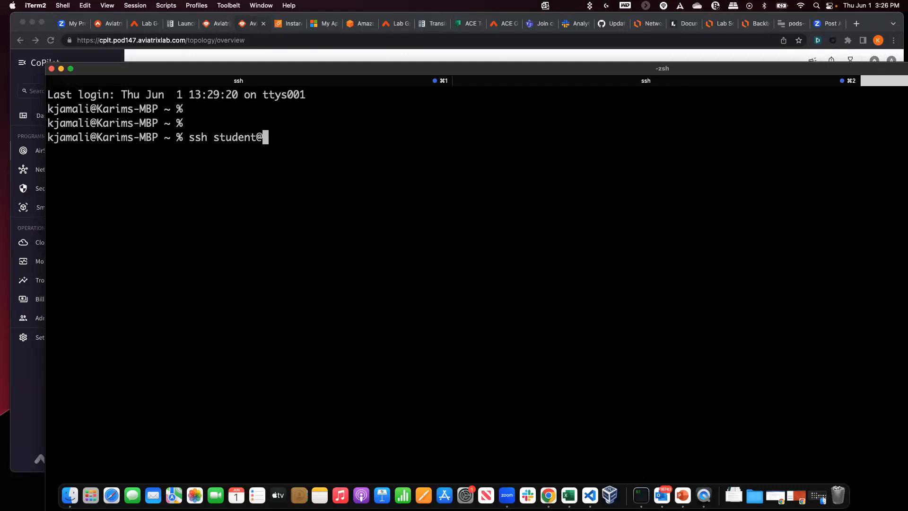
key(super+v)
key(Return)
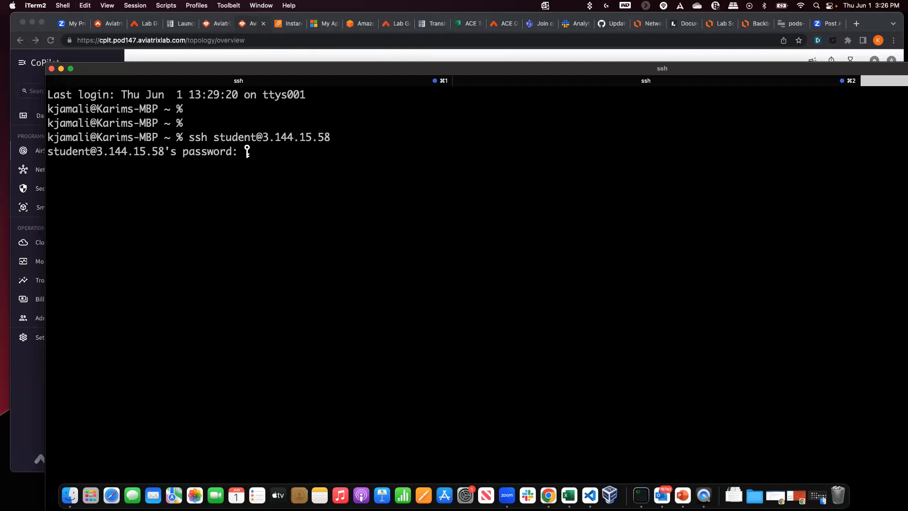
key(Return)
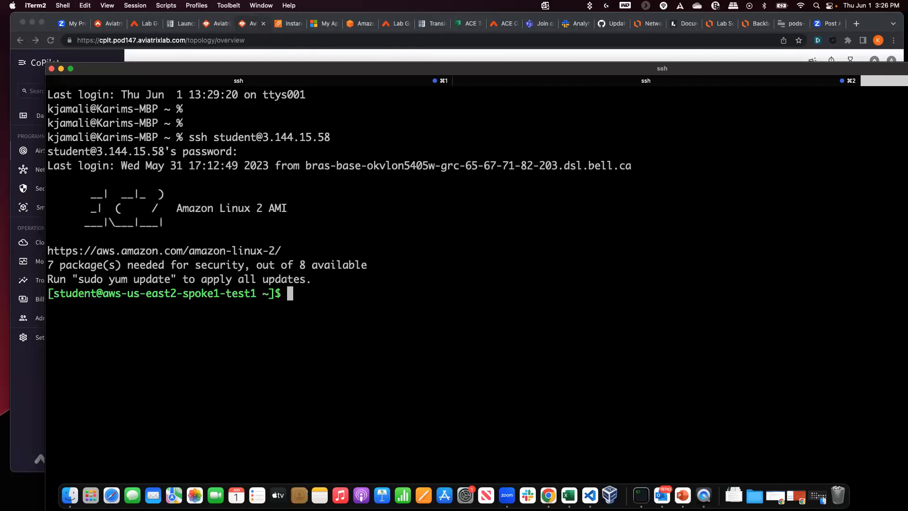
click(143, 30)
drag(182, 235, 330, 230)
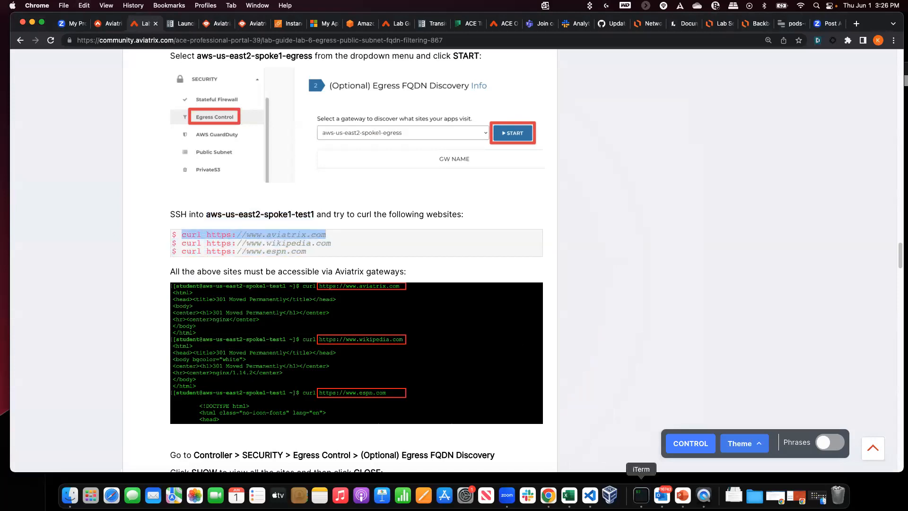
click(641, 495)
key(super+v)
key(Return)
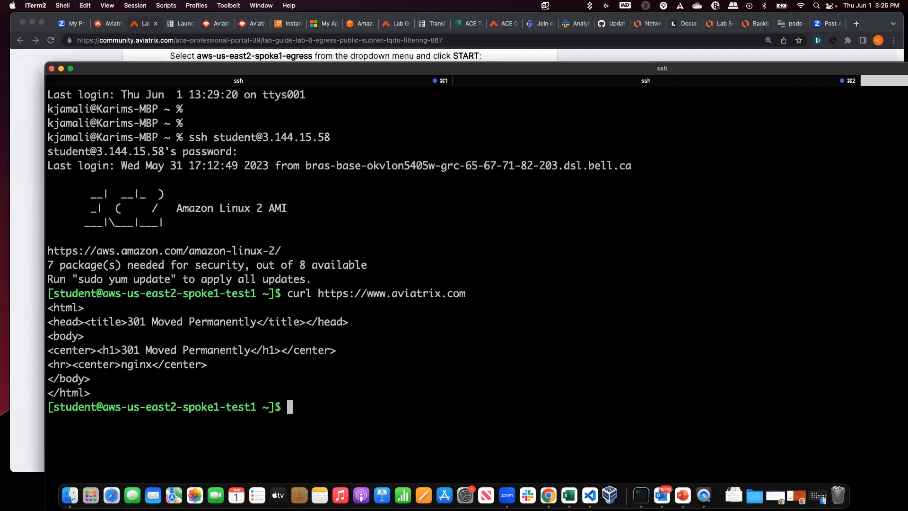
click(31, 214)
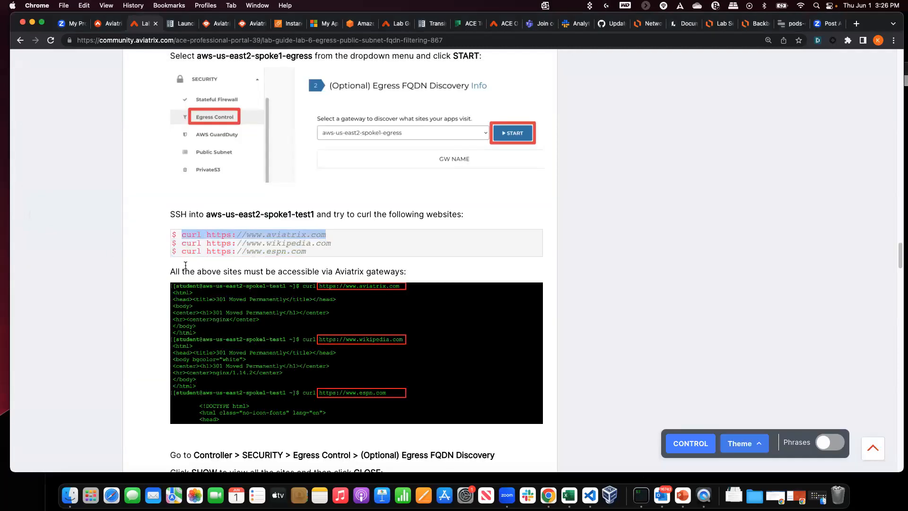
drag(181, 243, 332, 243)
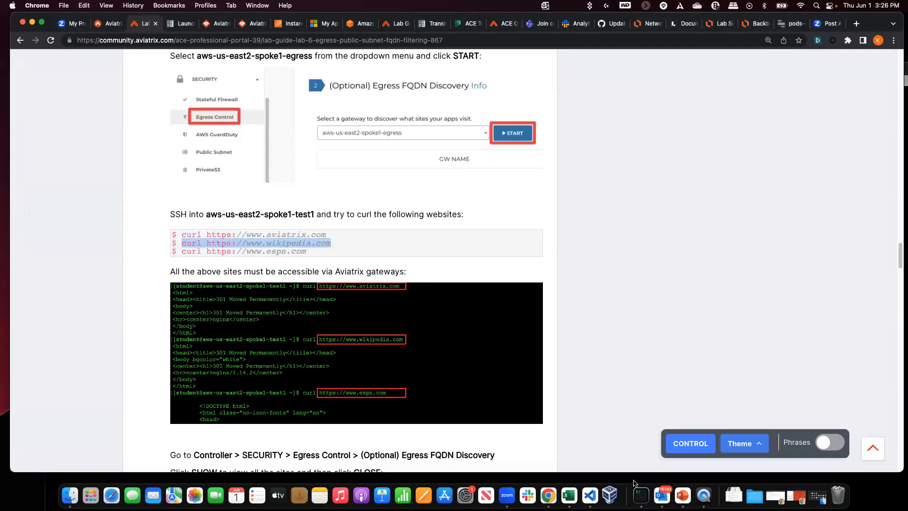
click(641, 495)
key(super+v)
key(Return)
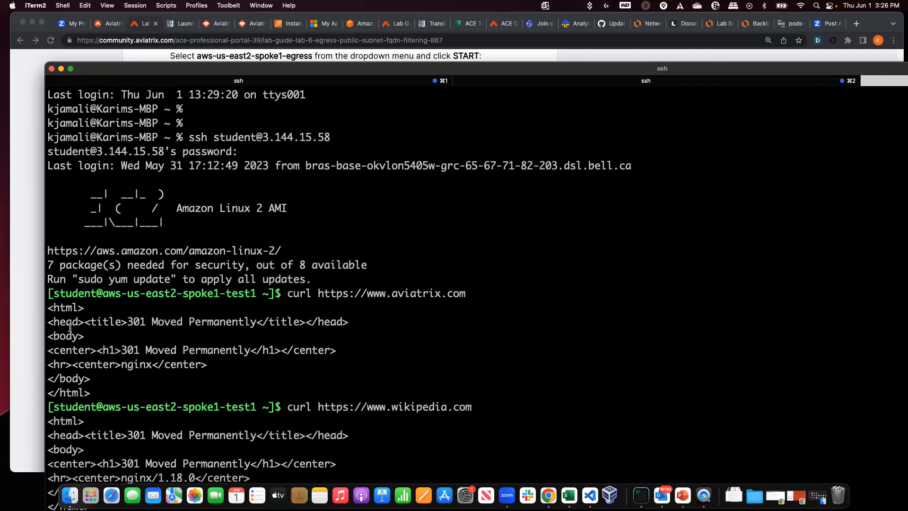
drag(210, 73, 225, 33)
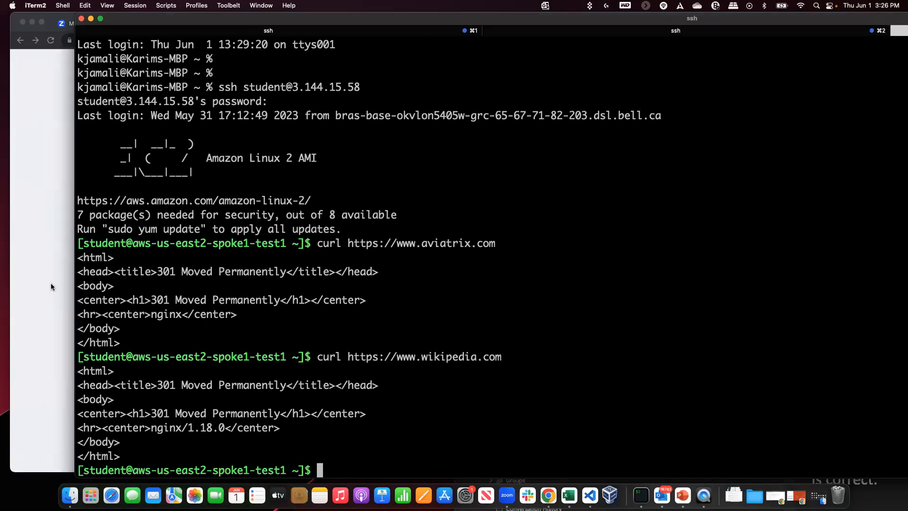
click(51, 286)
drag(308, 251, 184, 252)
key(super+c)
click(641, 496)
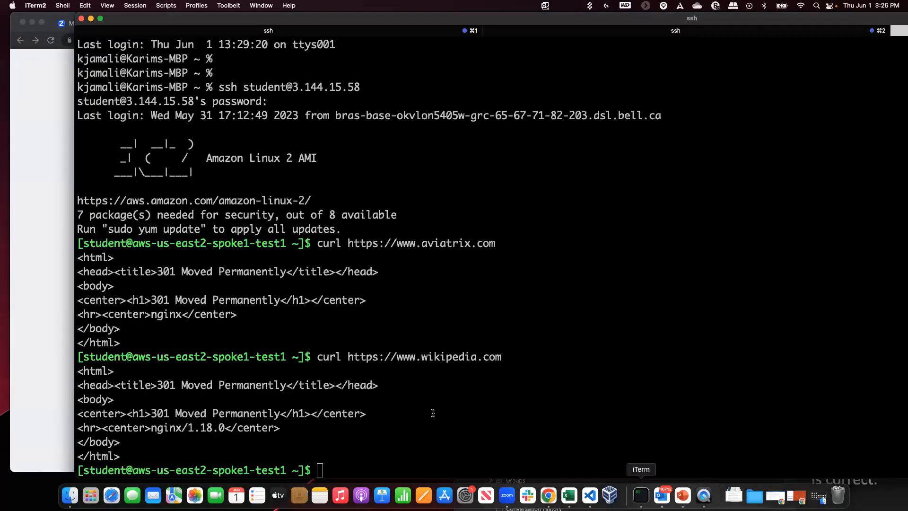
key(super+v)
key(Return)
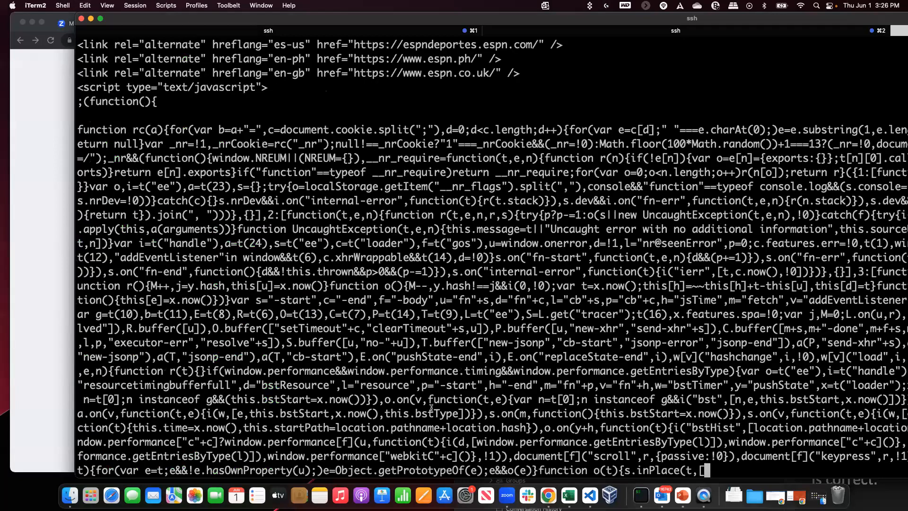
- Read the guide's instructions for viewing discovered sites, then show and examine the visited sites for aws-us-east2-spoke1-egress in the Controller
click(38, 253)
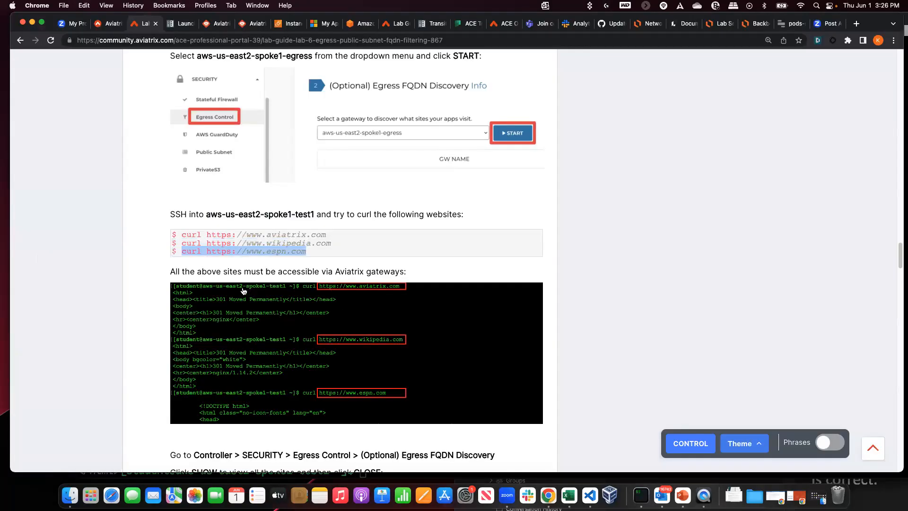
scroll(142, 336, down, 6)
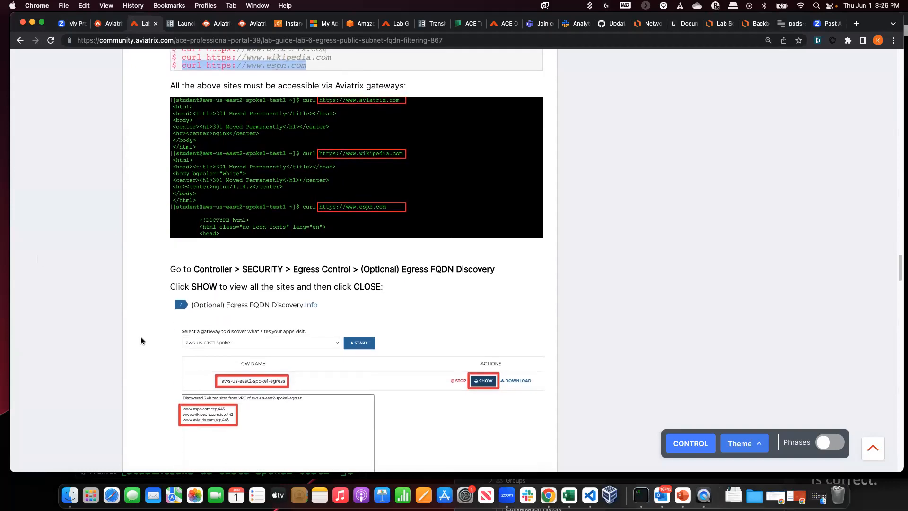
scroll(140, 337, down, 1)
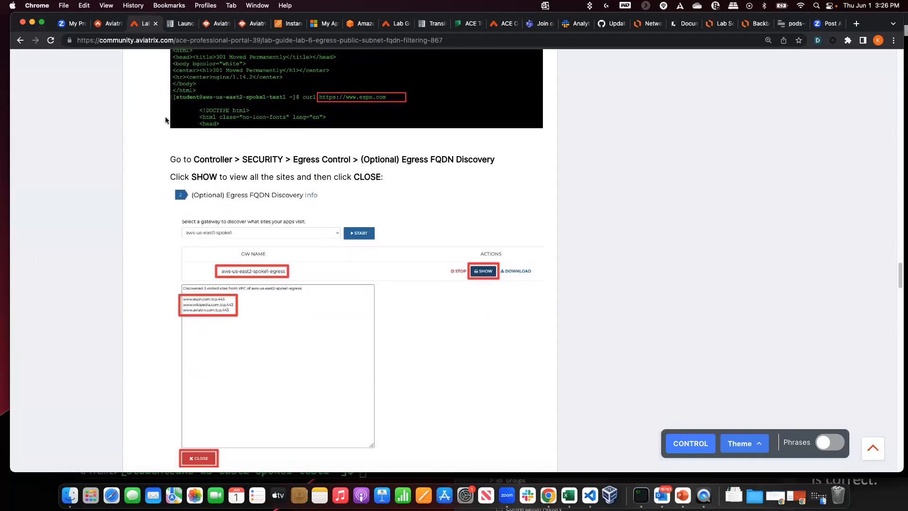
click(103, 27)
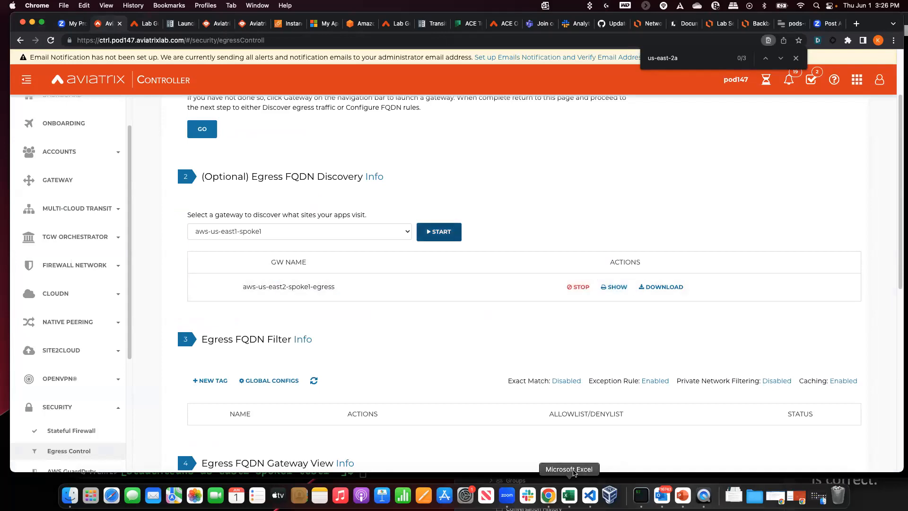
click(615, 286)
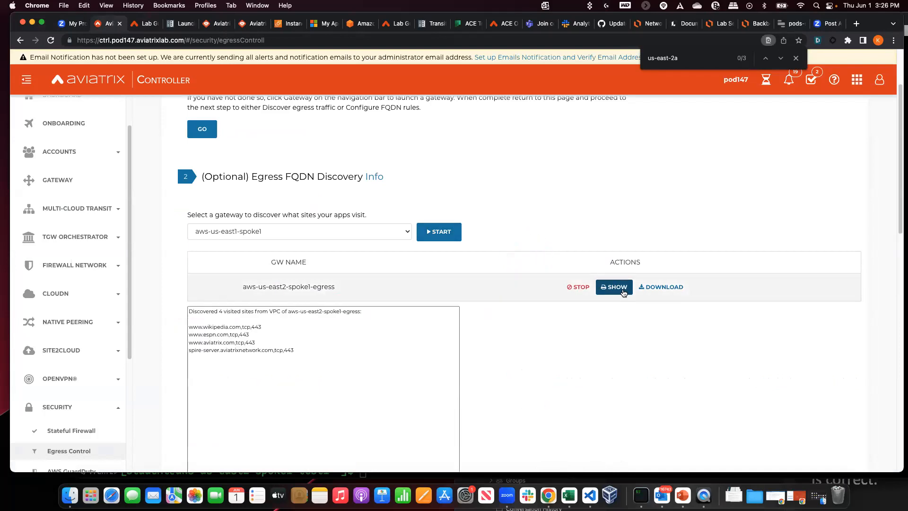
mouse_move(189, 334)
mouse_down()
mouse_move(258, 341)
mouse_move(189, 326)
mouse_up()
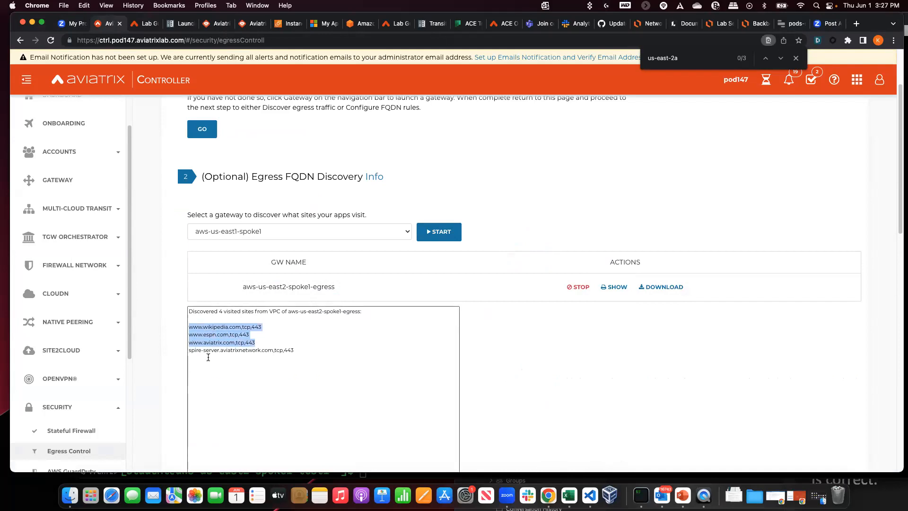
drag(189, 351, 304, 350)
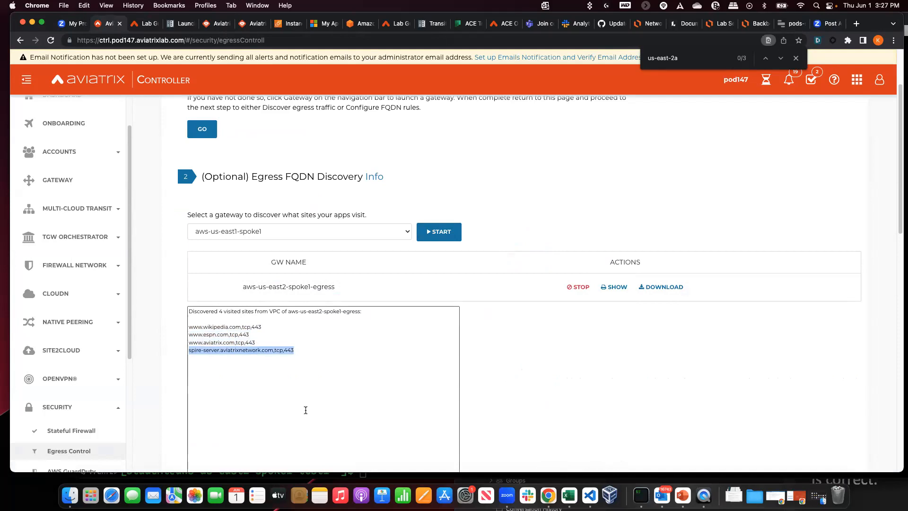
- Check the discovered sites against the lab guide's example and stop the Egress FQDN Discovery on aws-us-east2-spoke1-egress
click(306, 410)
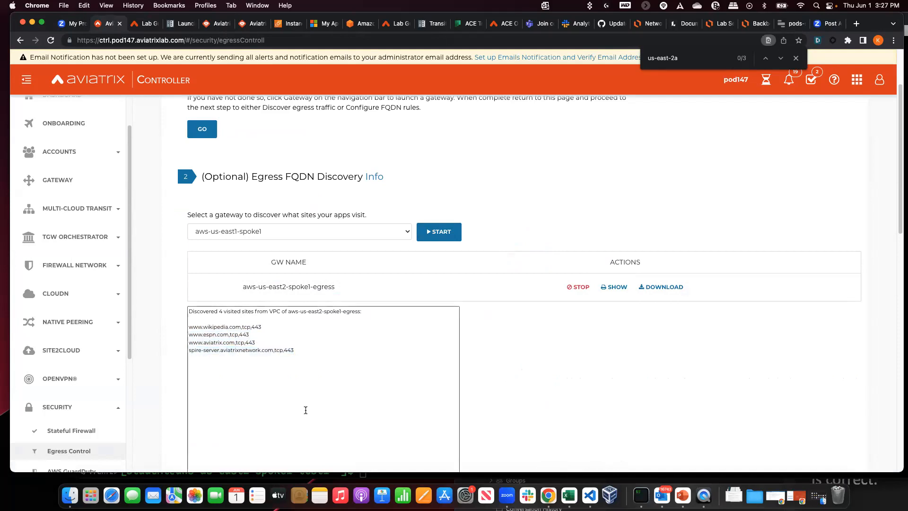
drag(258, 343, 189, 327)
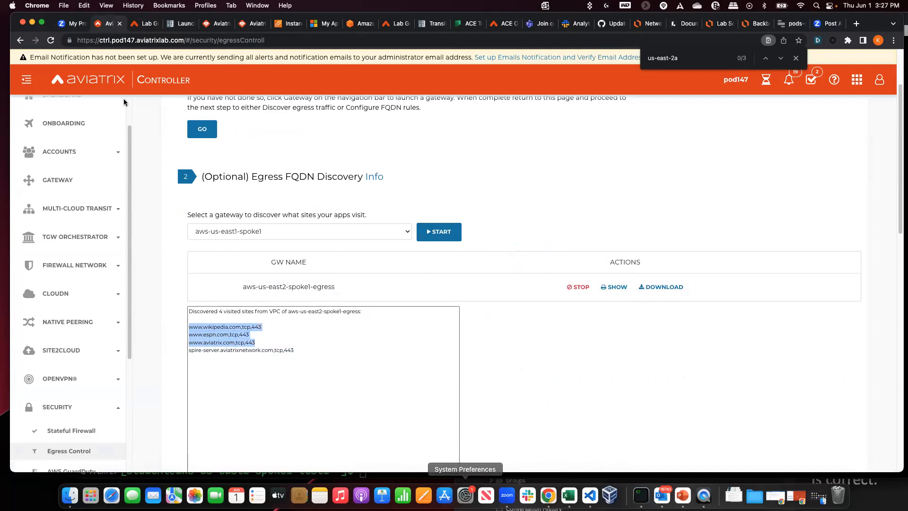
click(137, 28)
scroll(86, 278, down, 5)
scroll(87, 278, up, 1)
scroll(86, 278, down, 3)
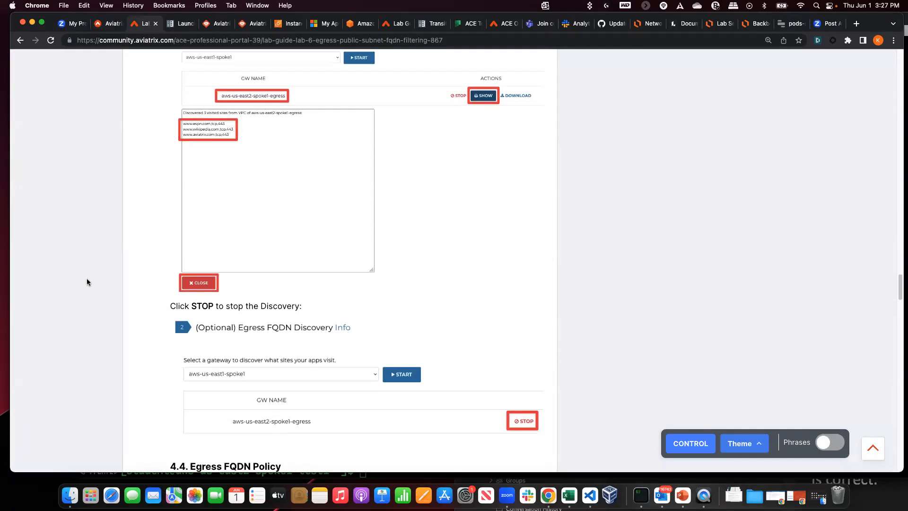
click(108, 24)
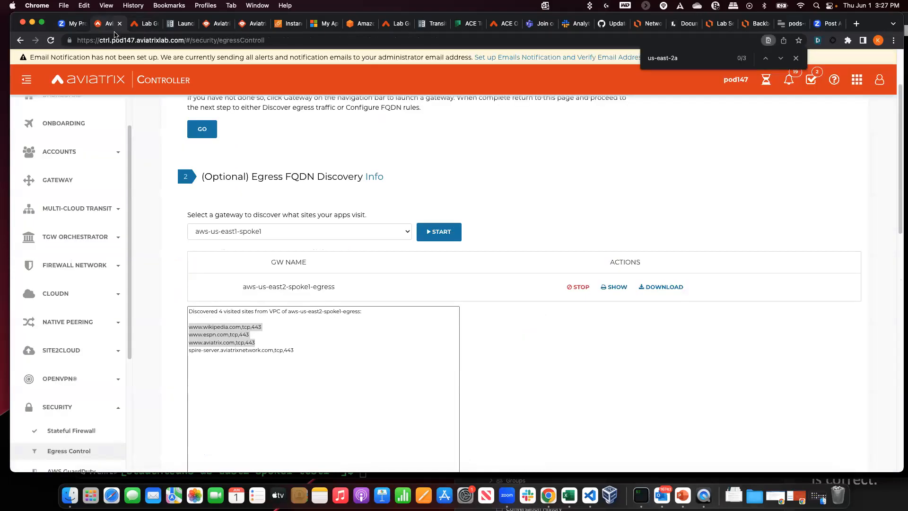
click(576, 287)
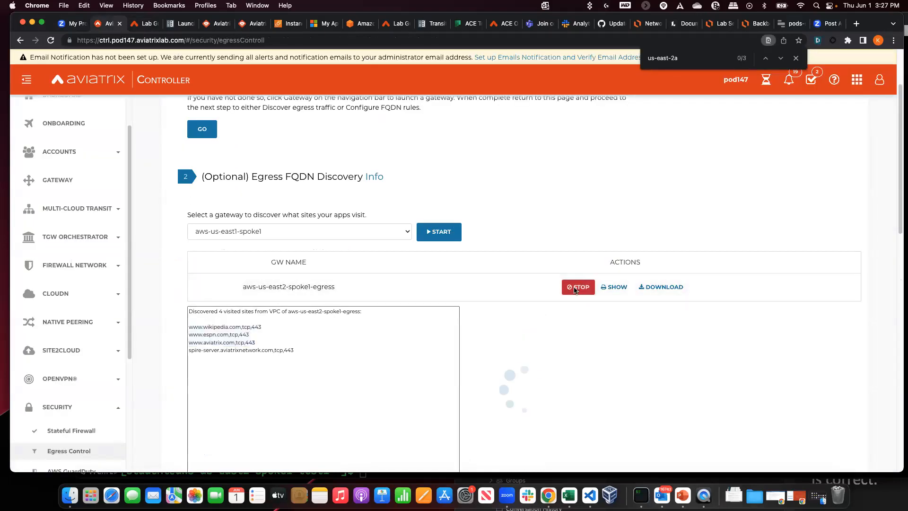
- Read the guide's Egress FQDN Policy section and locate the Egress FQDN Filter section in the Controller
click(134, 27)
scroll(124, 275, down, 7)
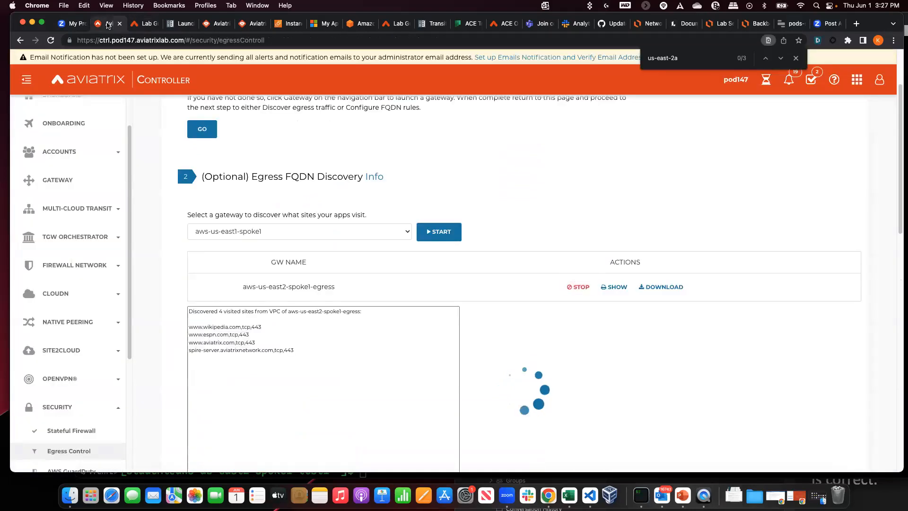
click(108, 22)
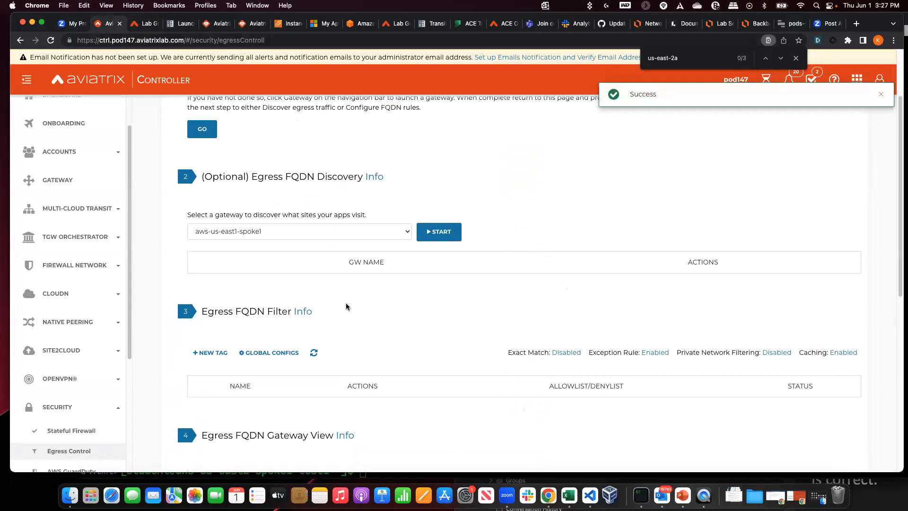
scroll(347, 306, down, 5)
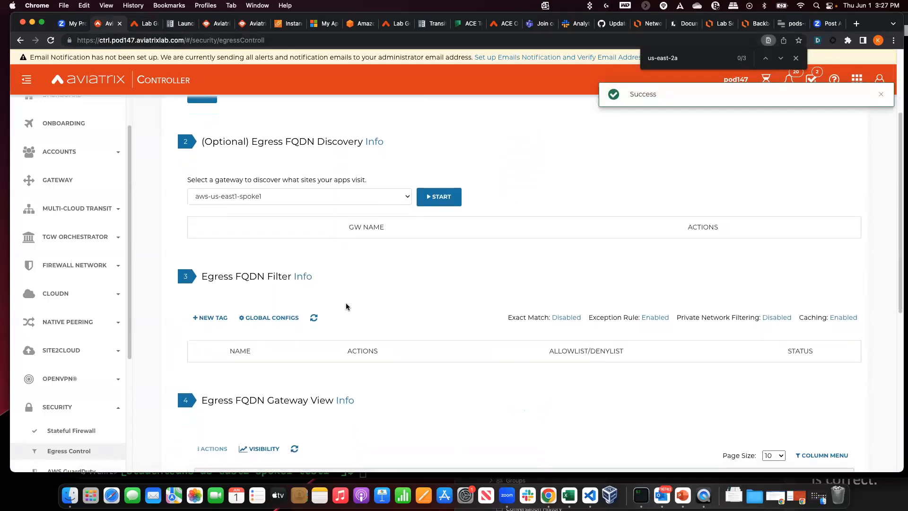
scroll(346, 307, down, 5)
scroll(346, 306, up, 10)
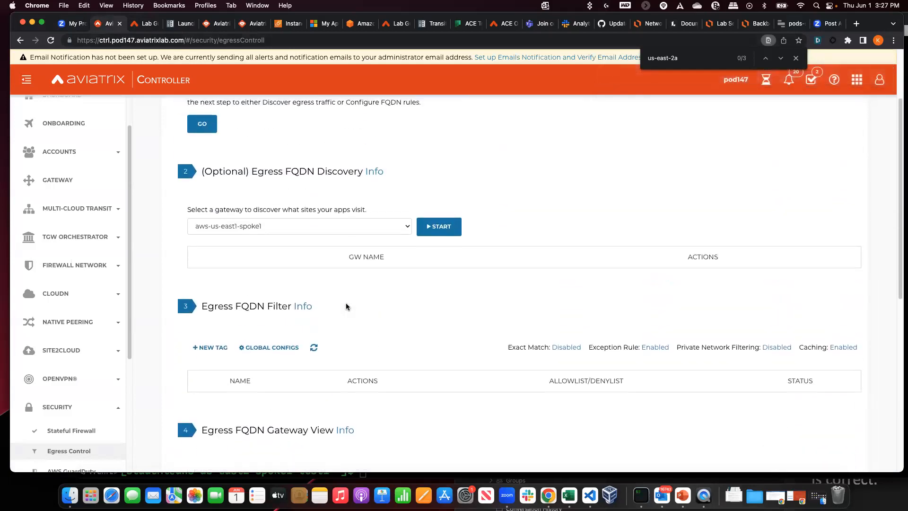
scroll(237, 305, down, 3)
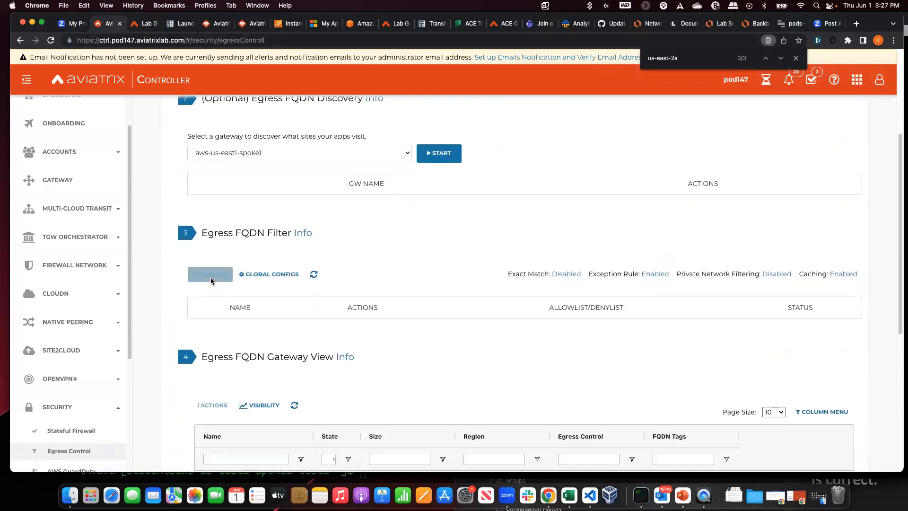
- Create a new Egress FQDN Filter tag named Allowed-Sites, as specified in the lab guide
click(205, 276)
click(213, 308)
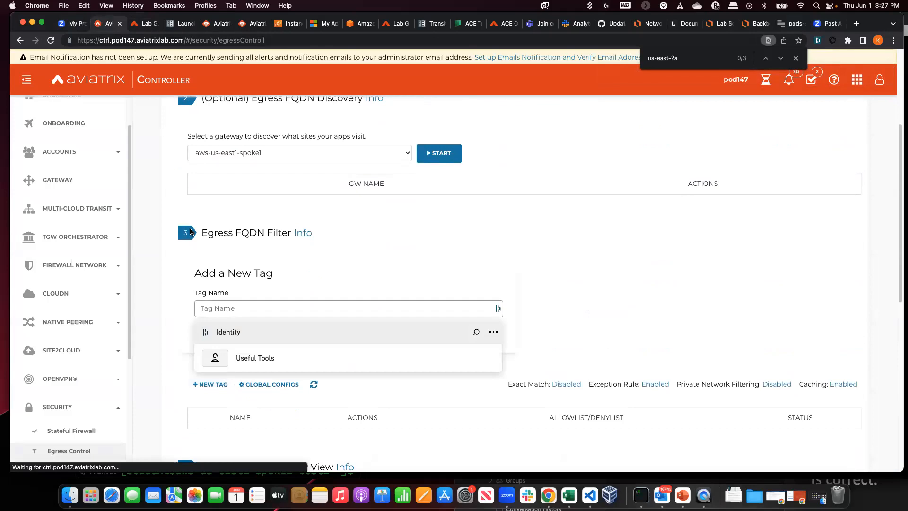
click(140, 24)
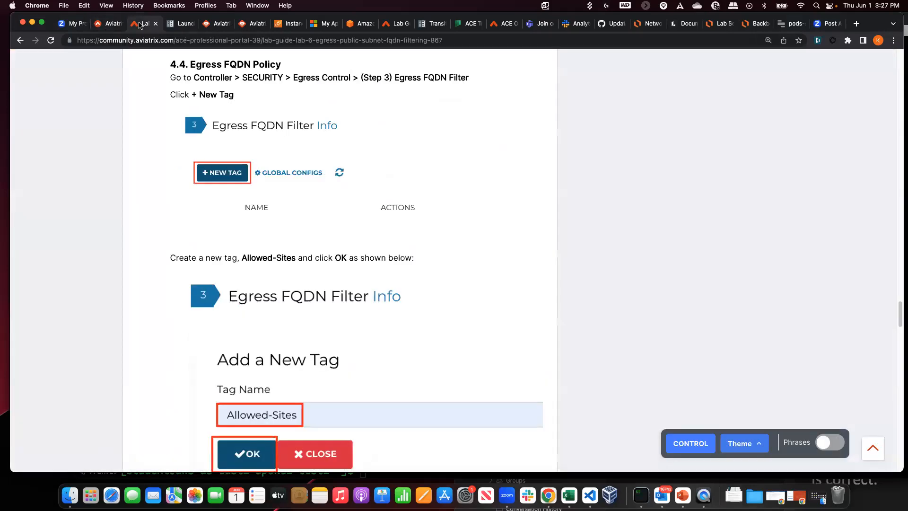
click(109, 25)
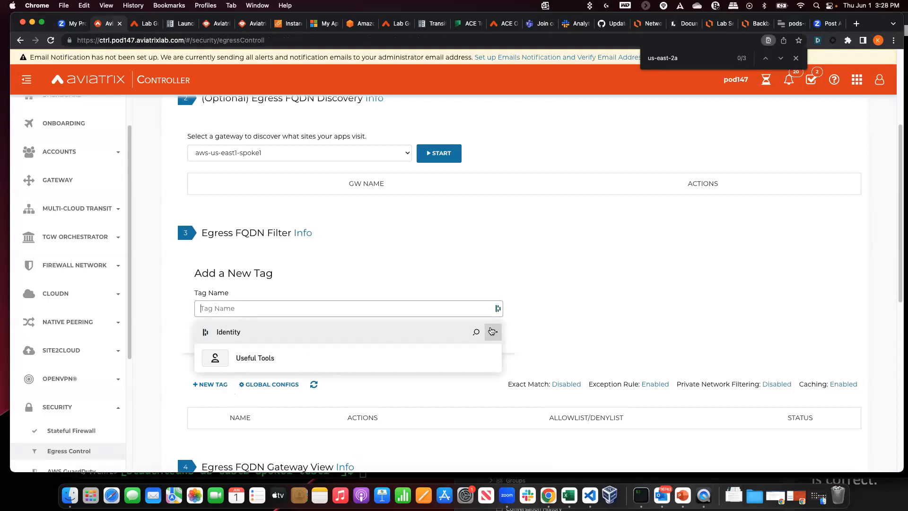
click(493, 331)
click(352, 357)
text(Allowed-Sites)
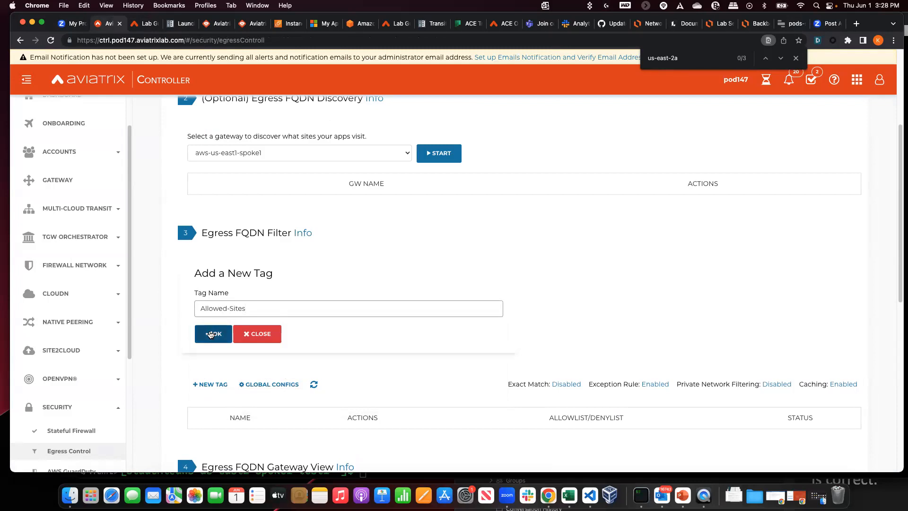
click(212, 334)
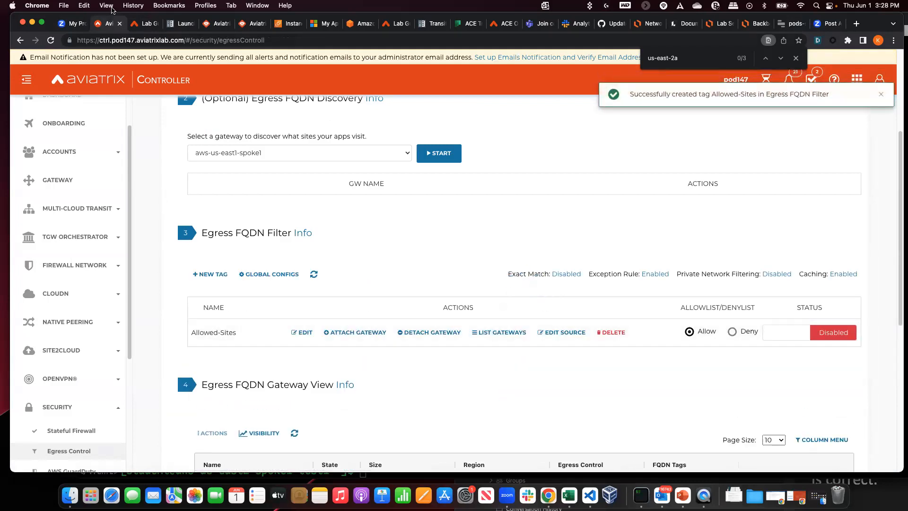
- Read the guide's instructions for editing the Allowed-Sites tag, including the domain names, protocol, port and action for its rules
click(133, 24)
scroll(136, 225, down, 7)
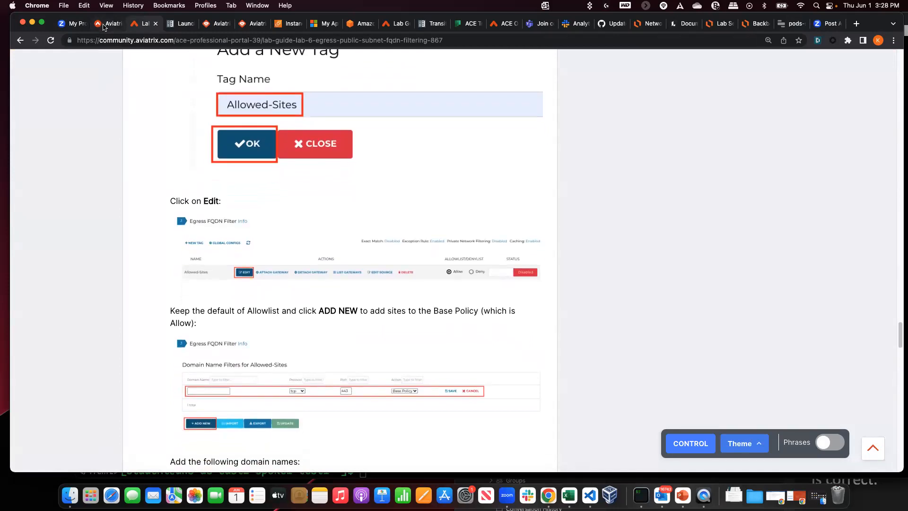
click(103, 25)
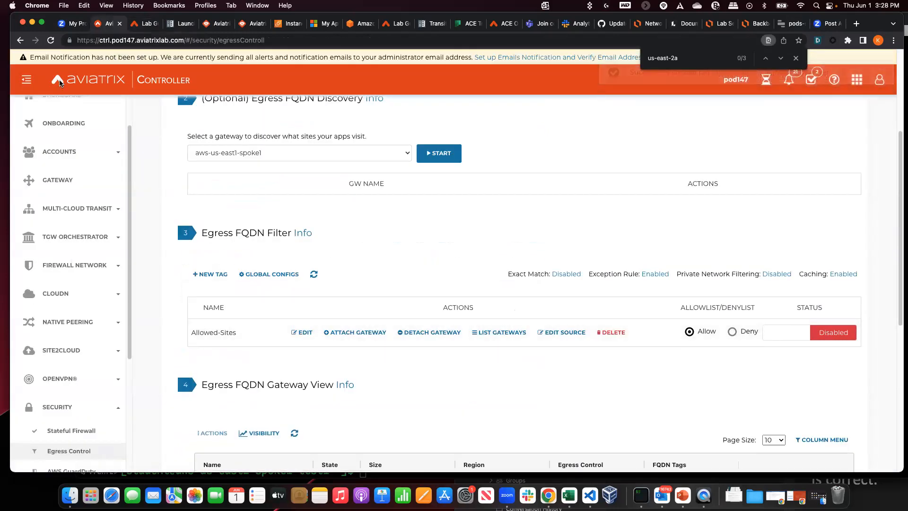
click(141, 23)
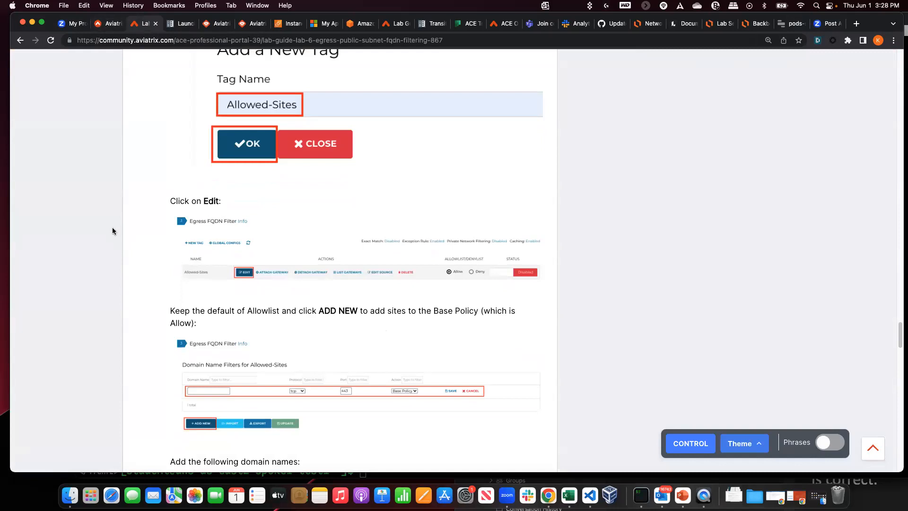
scroll(113, 228, down, 5)
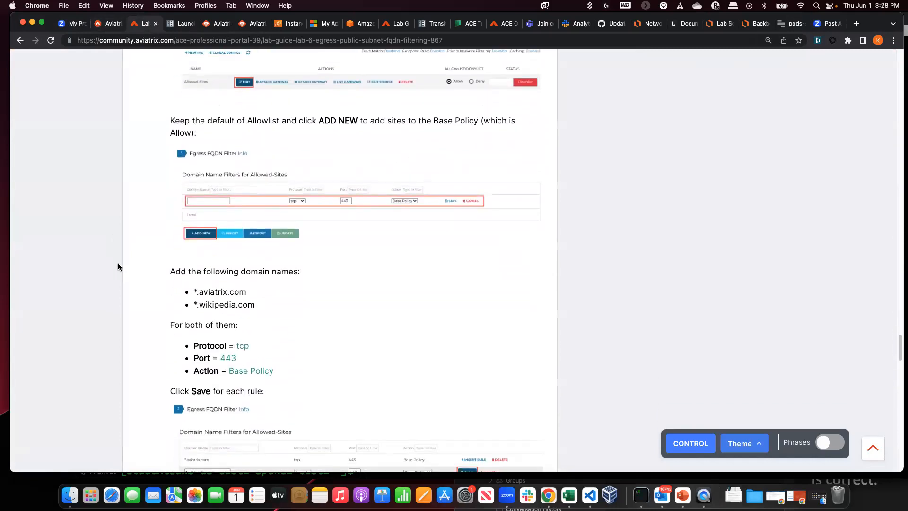
drag(197, 291, 256, 305)
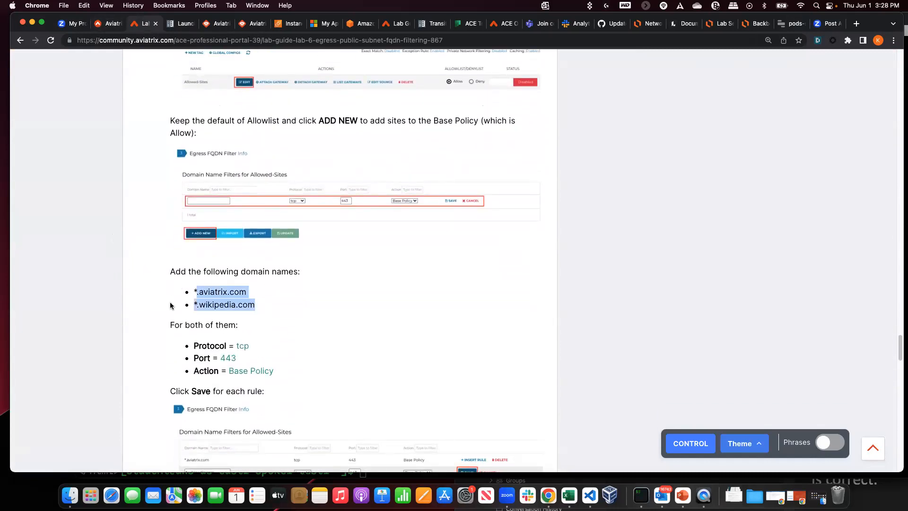
scroll(284, 415, down, 2)
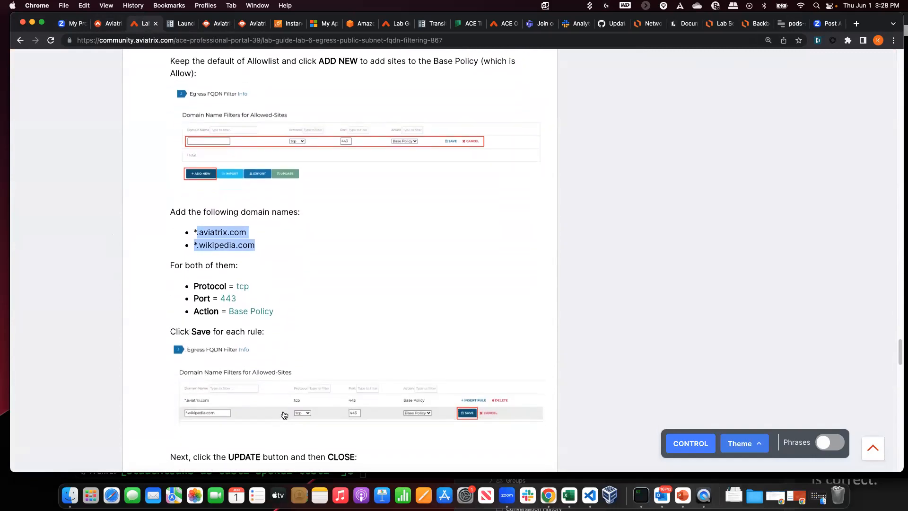
click(107, 26)
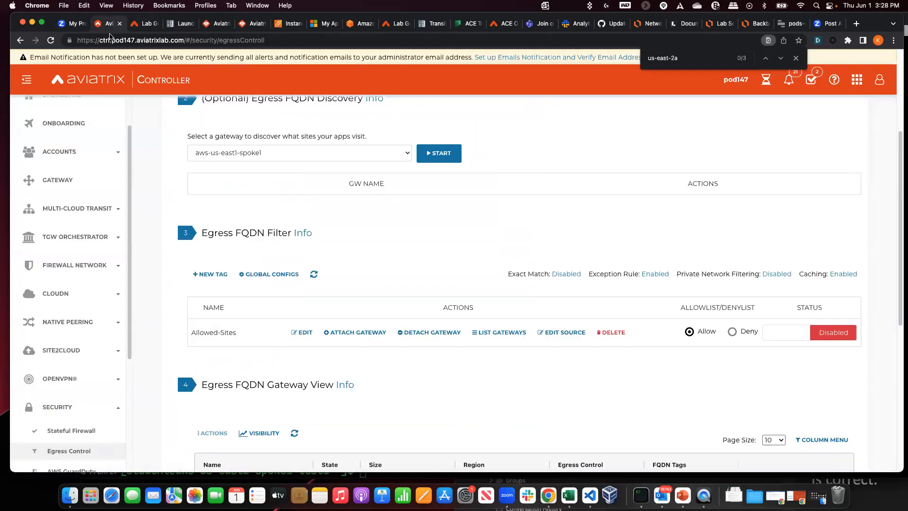
- Open the Allowed-Sites tag for editing and add a domain name filter row with *.aviatrix.com copied from the guide
click(305, 333)
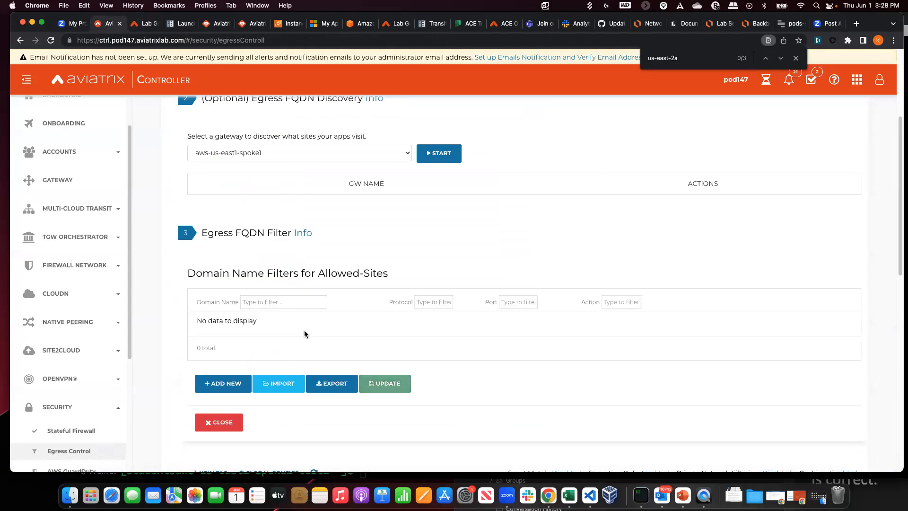
click(219, 388)
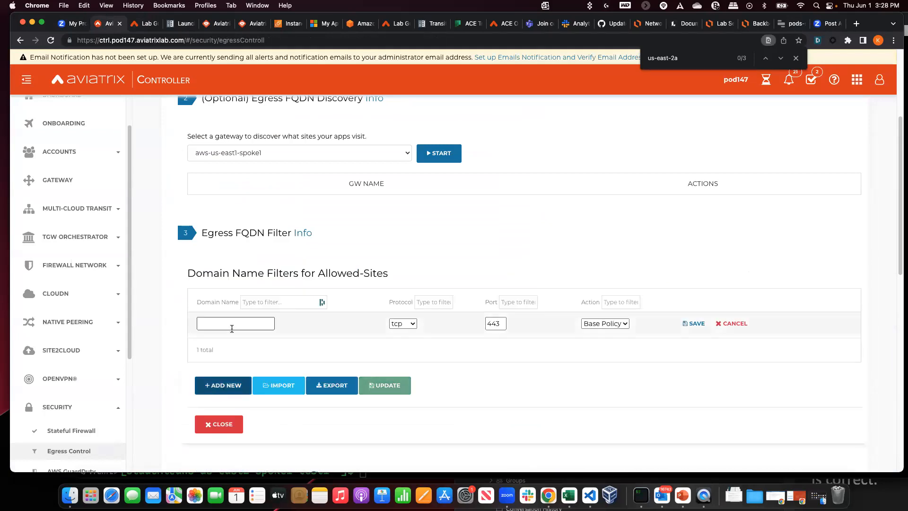
click(135, 24)
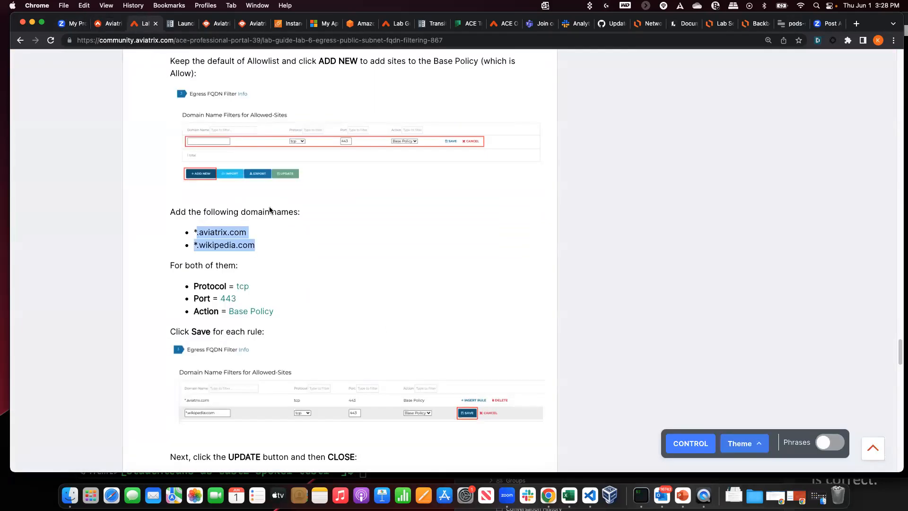
click(248, 239)
drag(247, 232, 194, 232)
key(cmd+c)
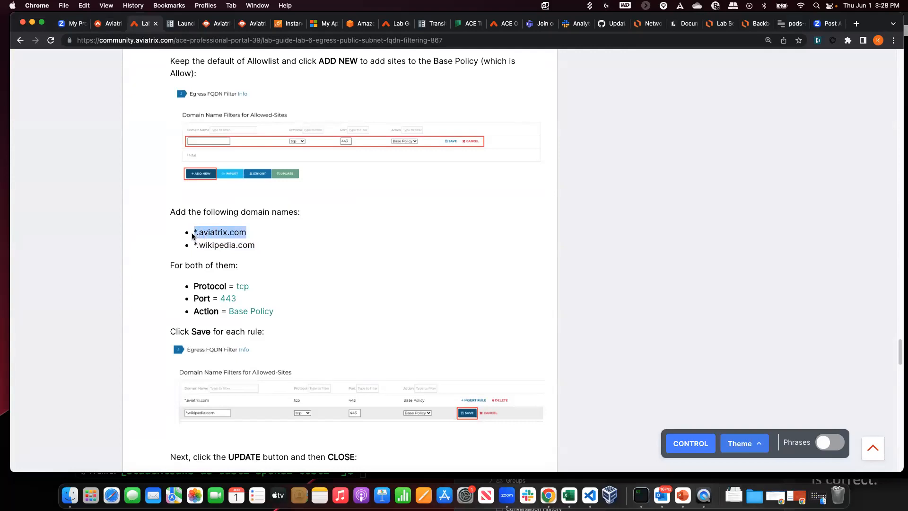
click(107, 29)
click(223, 323)
key(cmd+v)
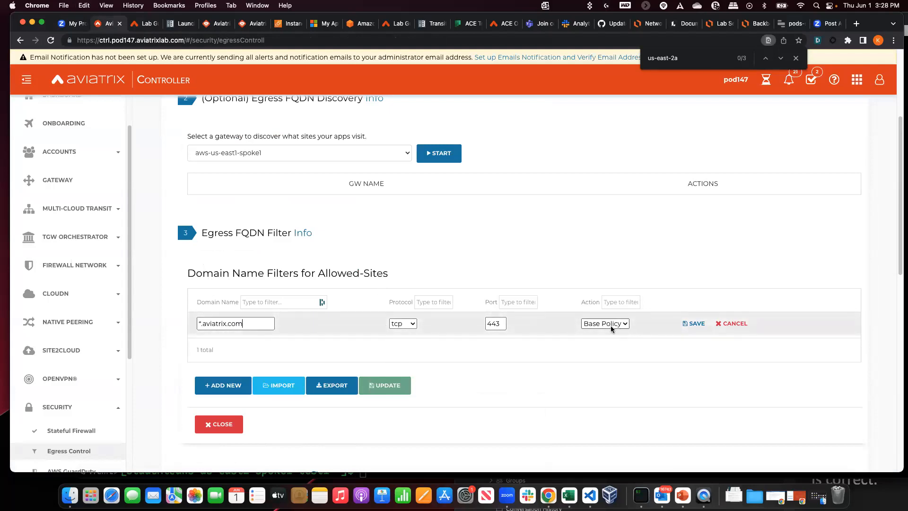
- Compare the *.aviatrix.com rule with the guide and save it with protocol tcp, port 443 and action Base Policy
click(138, 24)
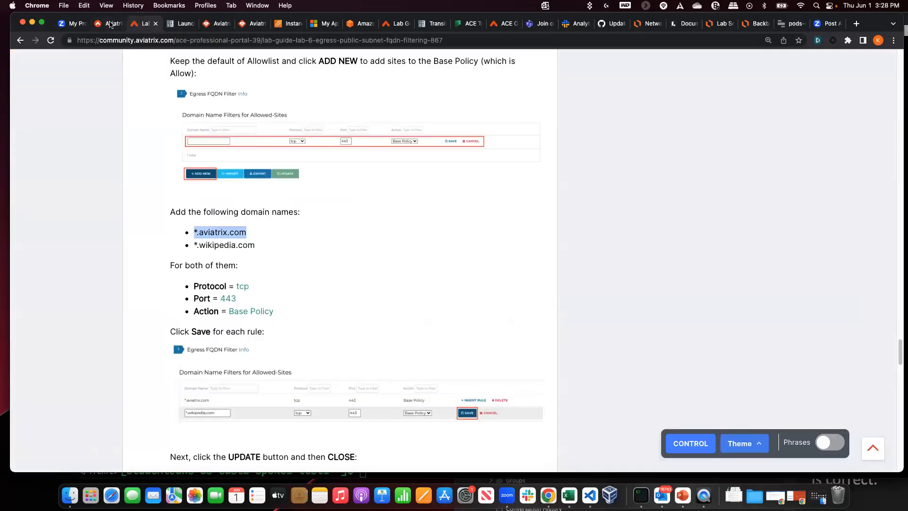
click(110, 24)
scroll(537, 256, up, 4)
scroll(537, 255, down, 6)
scroll(537, 257, up, 1)
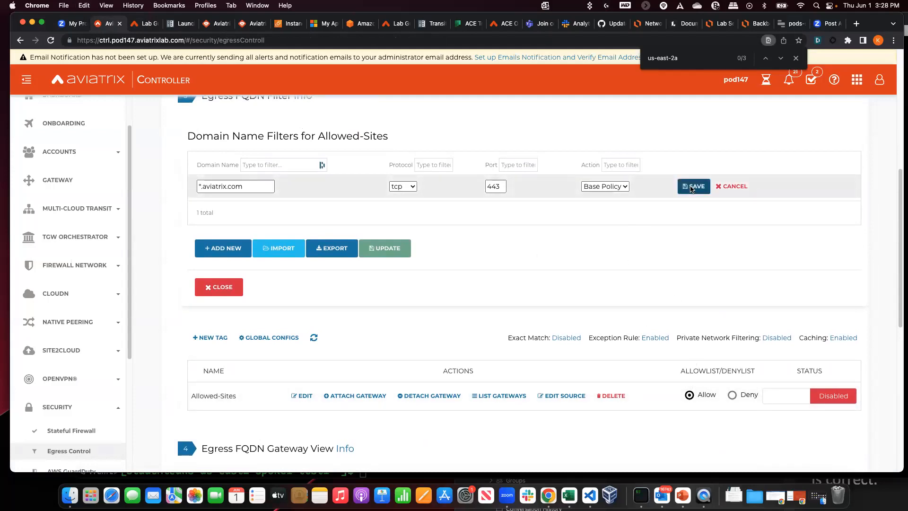
click(691, 187)
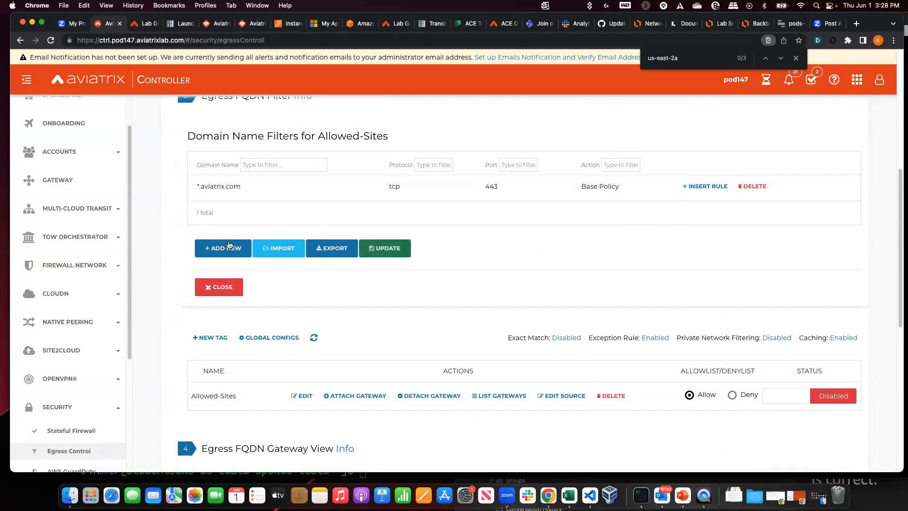
- Add and save a second rule for *.wikipedia.com with tcp, port 443 and Base Policy, and update the Allowed-Sites policies
click(229, 248)
click(147, 24)
drag(256, 245, 195, 245)
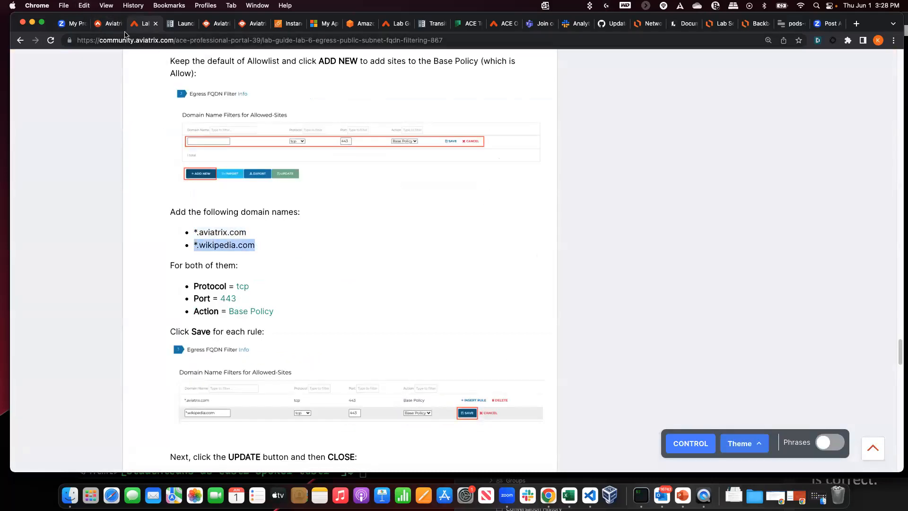
click(106, 23)
click(215, 207)
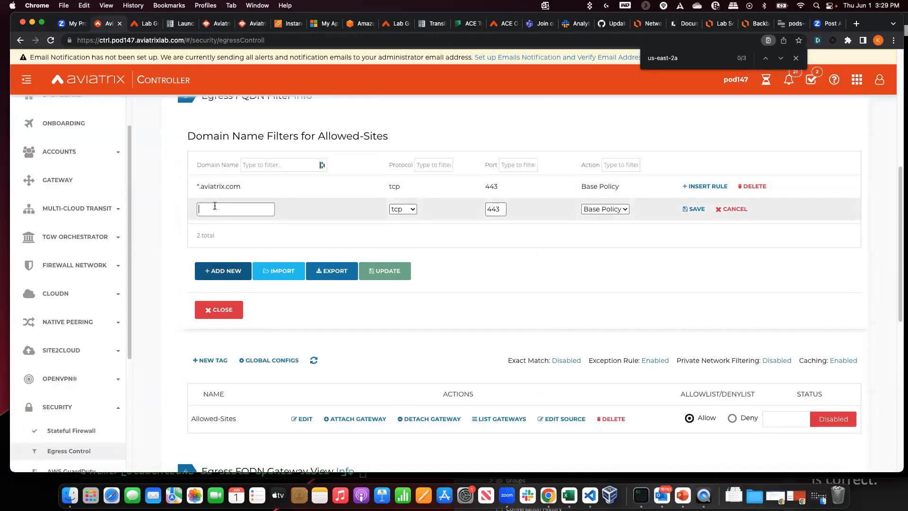
text(*.wikipedia.com)
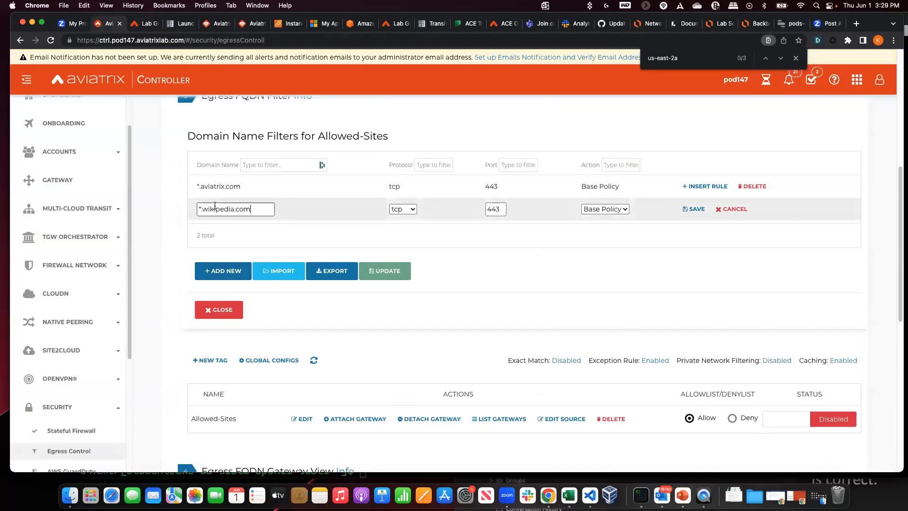
click(689, 208)
click(400, 271)
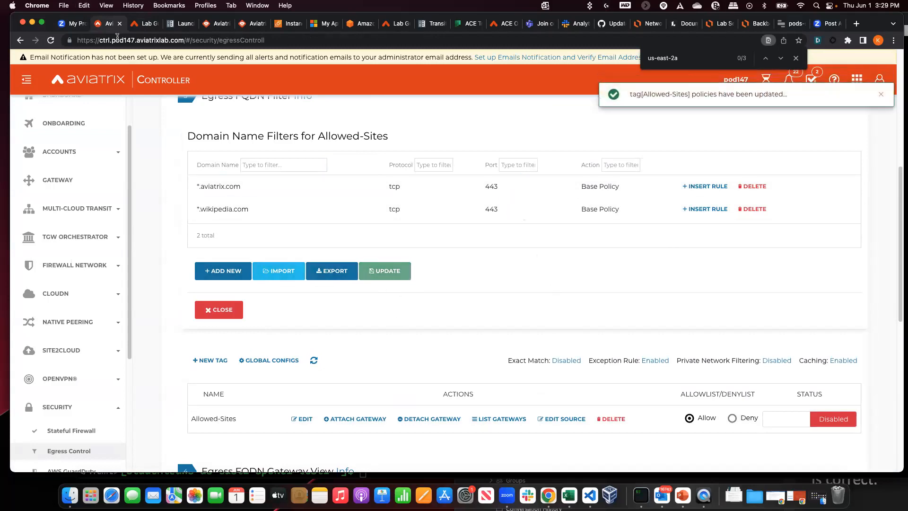
- Check the guide's instructions for attaching a gateway to the tag, and enable the Allowed-Sites tag in the controller
click(136, 24)
scroll(135, 206, down, 3)
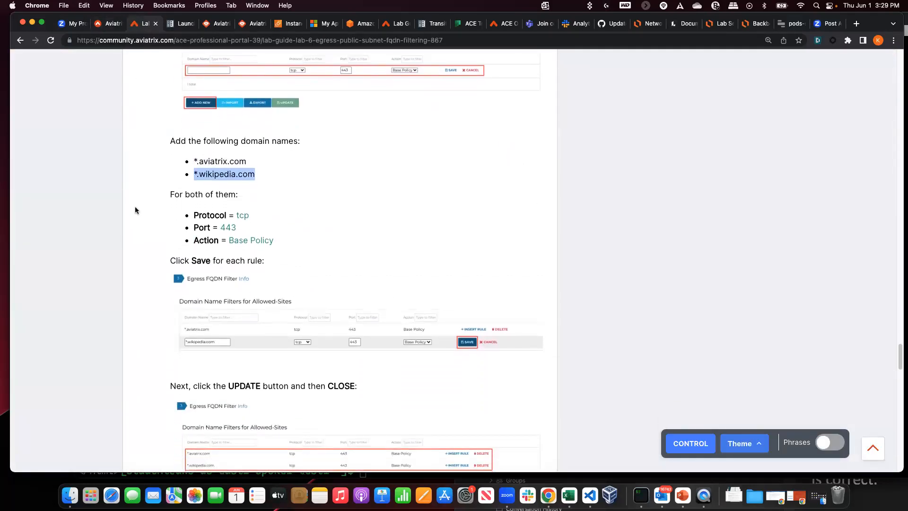
scroll(135, 210, down, 3)
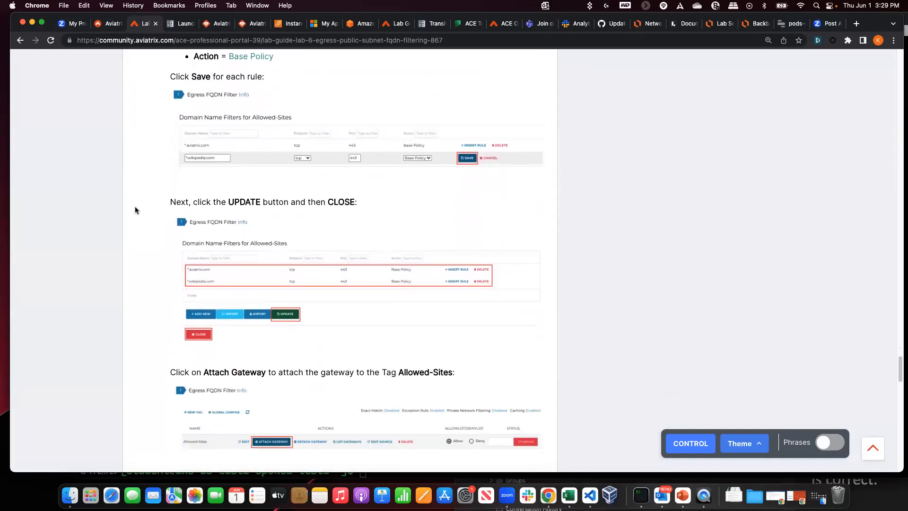
scroll(135, 210, down, 3)
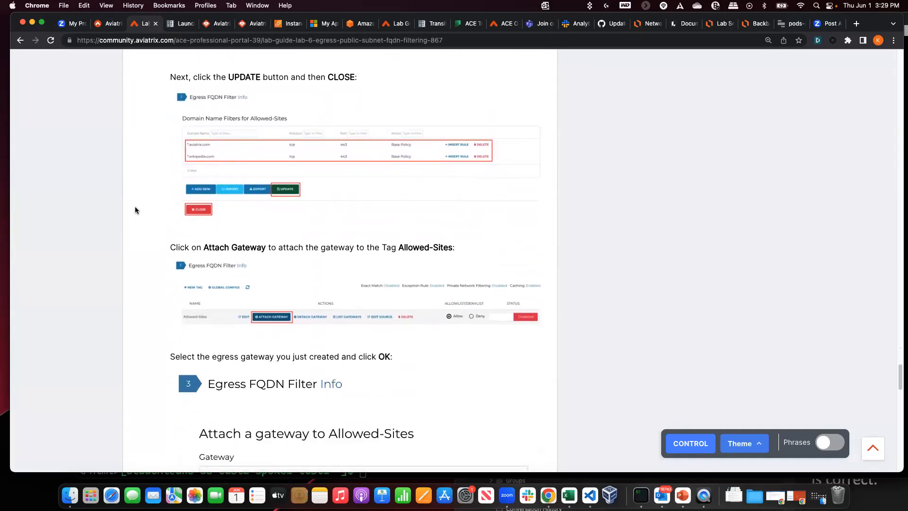
click(110, 24)
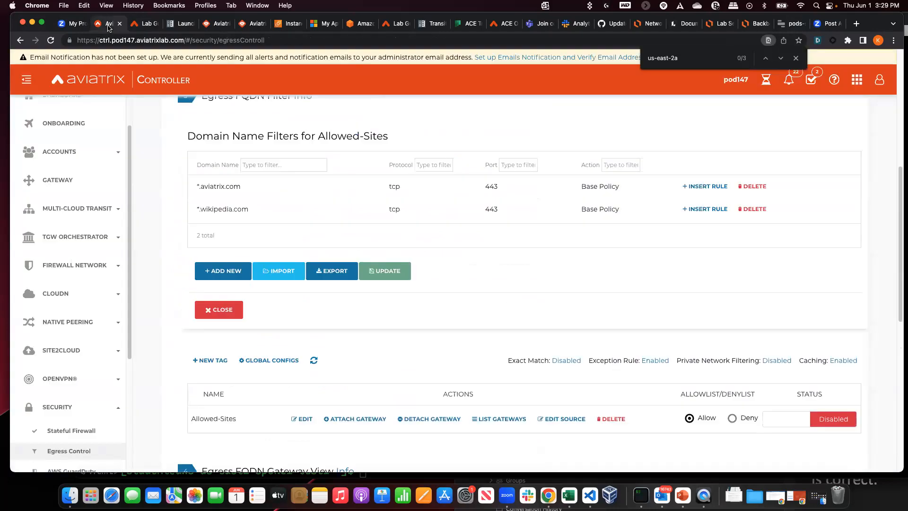
scroll(698, 329, down, 3)
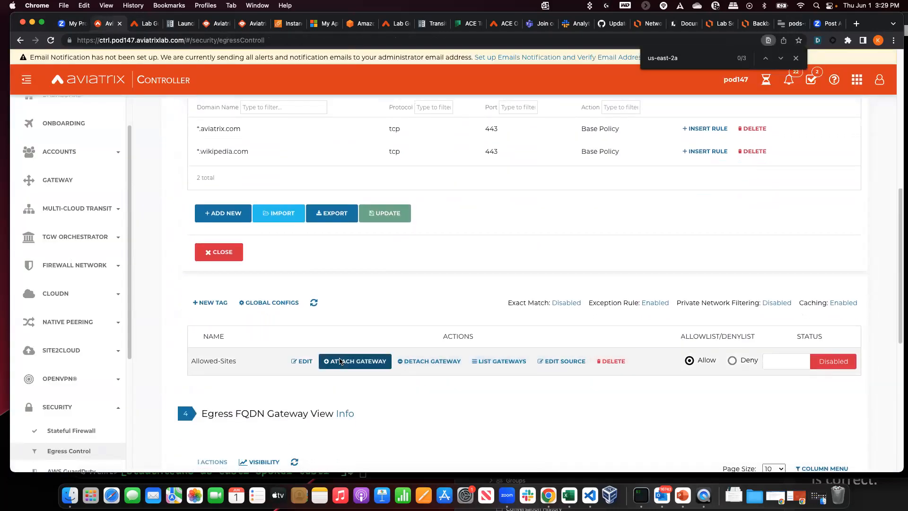
click(794, 365)
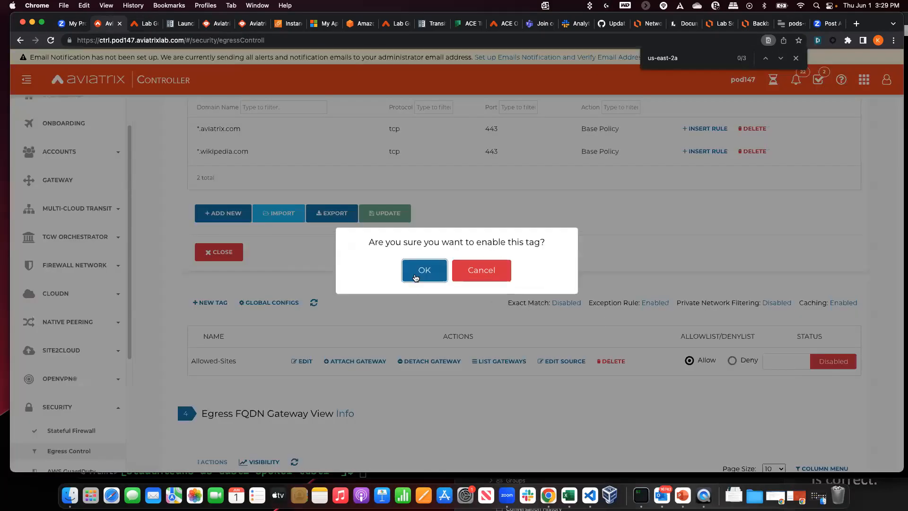
click(419, 274)
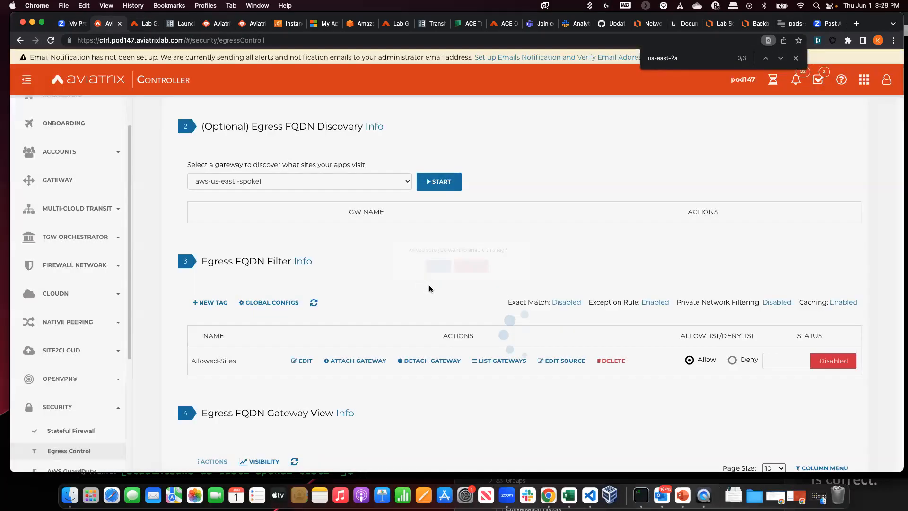
- Attach the gateway aws-us-east2-spoke1-egress to the Allowed-Sites tag
click(337, 365)
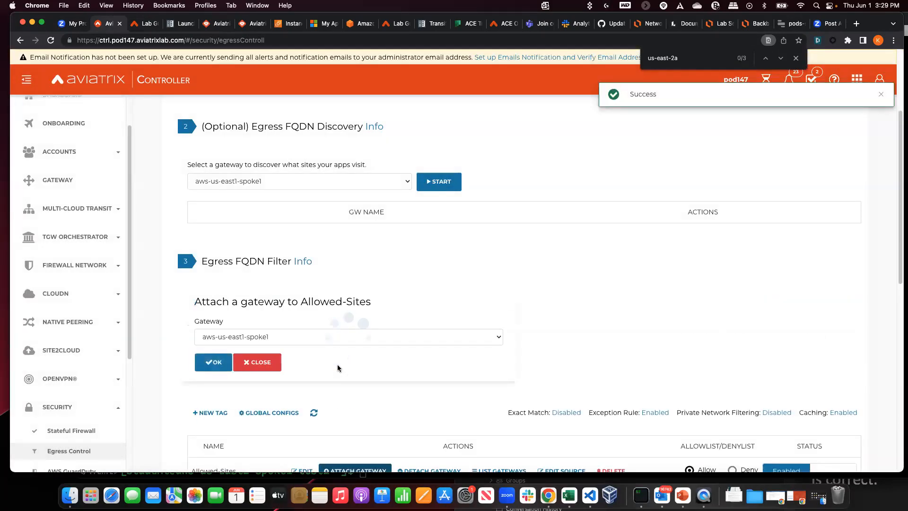
click(259, 337)
click(367, 358)
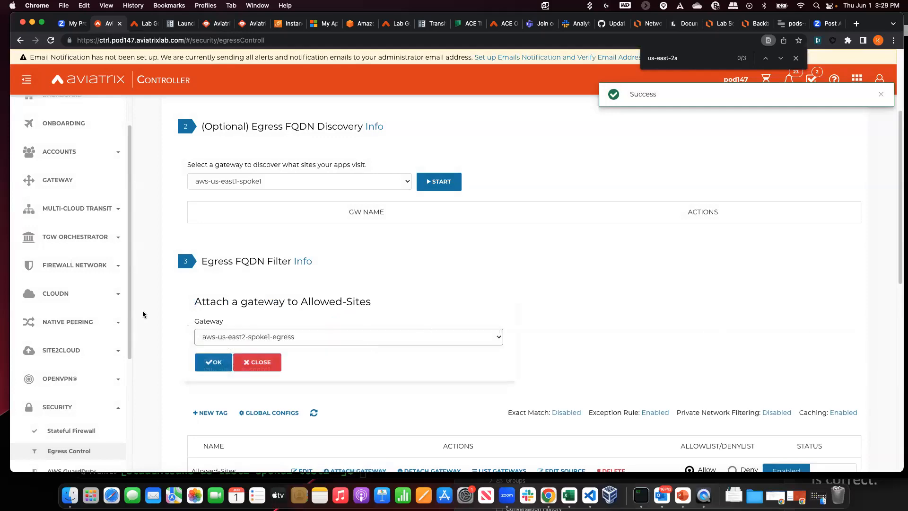
scroll(176, 333, down, 3)
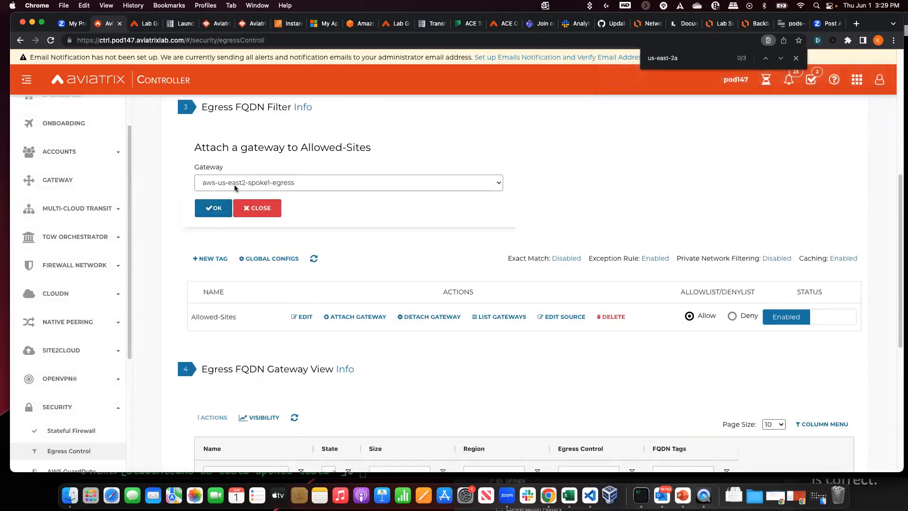
click(215, 206)
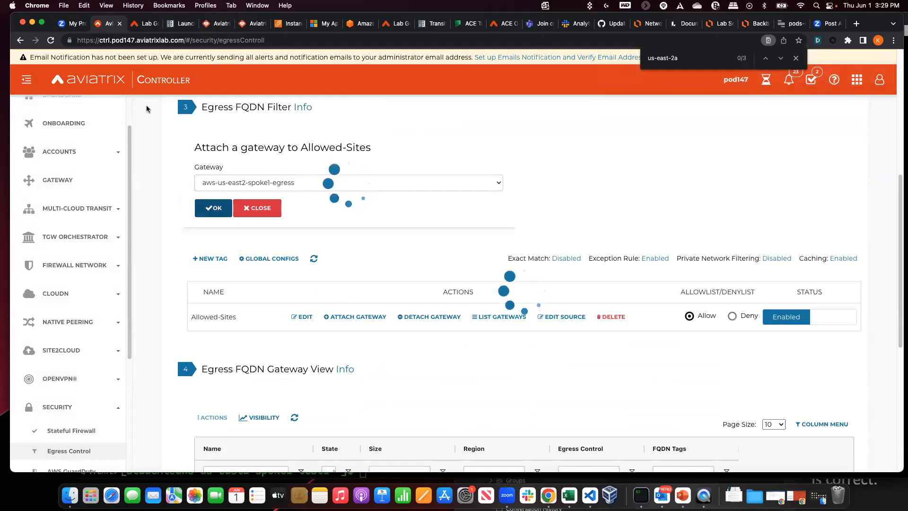
- Read the guide's instructions for enabling the tag status and repeating the curl tests
click(144, 24)
scroll(115, 208, down, 5)
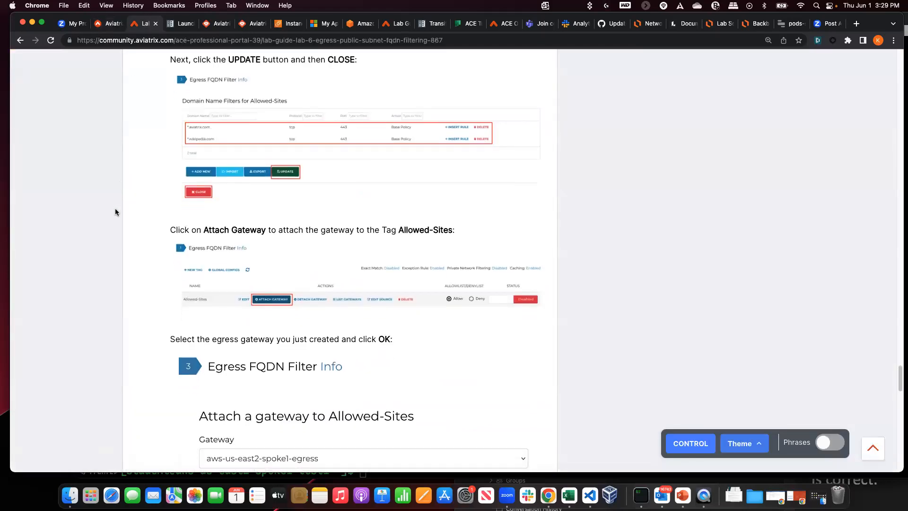
scroll(115, 208, down, 7)
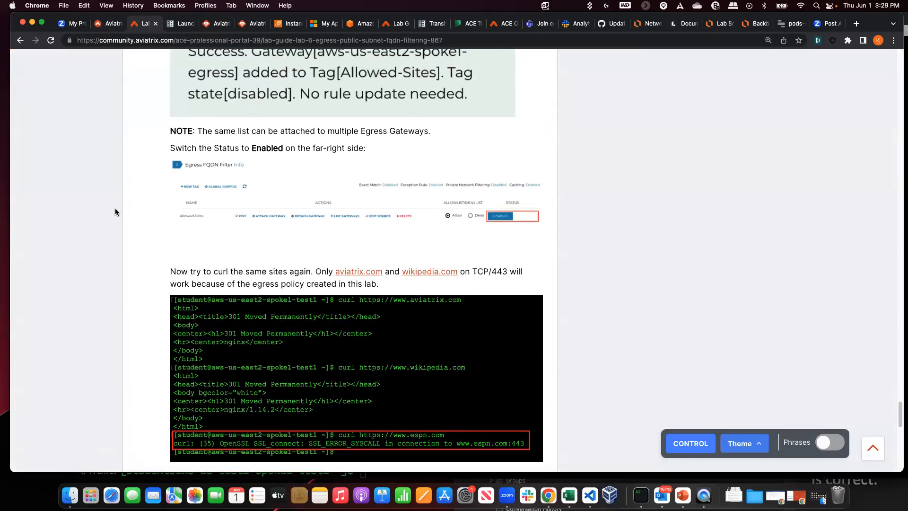
scroll(115, 208, down, 5)
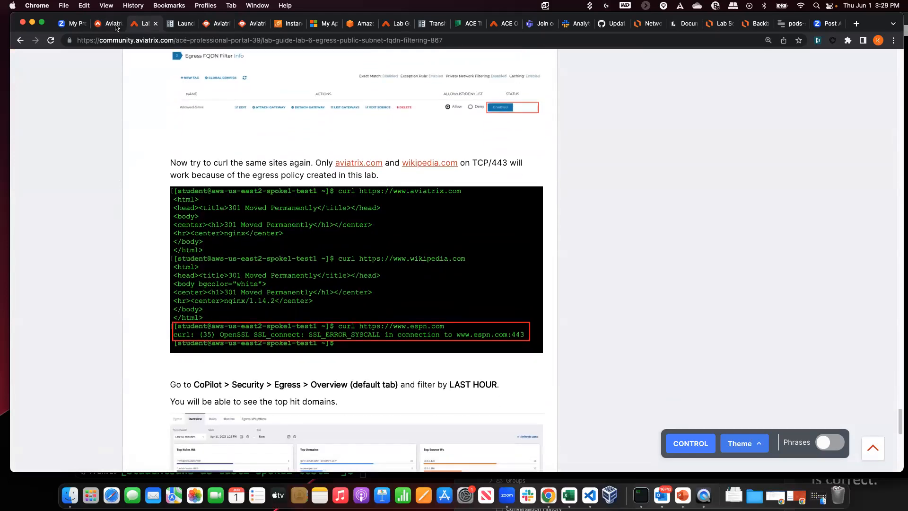
- Check the controller's notification about attaching the egress gateway to the Allowed-Sites tag, including the gateway name
click(105, 25)
triple_click(684, 94)
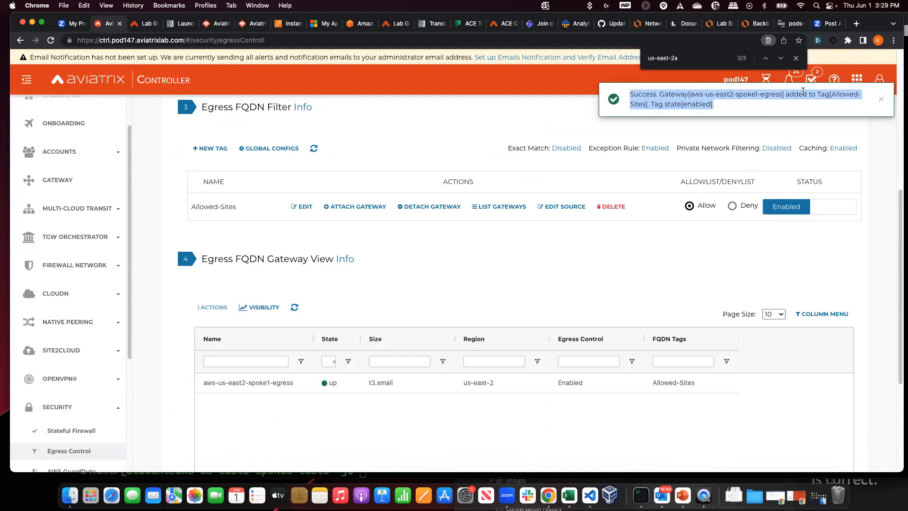
click(827, 93)
drag(782, 94, 689, 94)
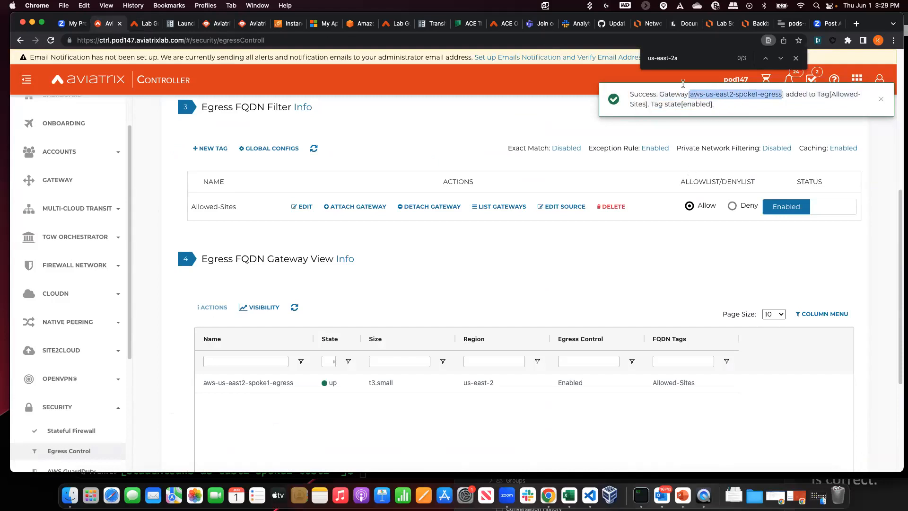
click(631, 273)
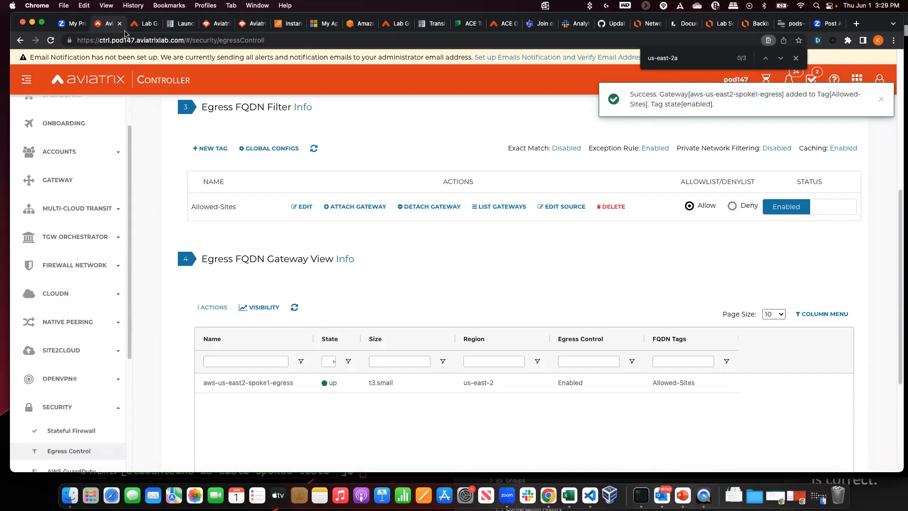
click(142, 24)
scroll(120, 189, down, 1)
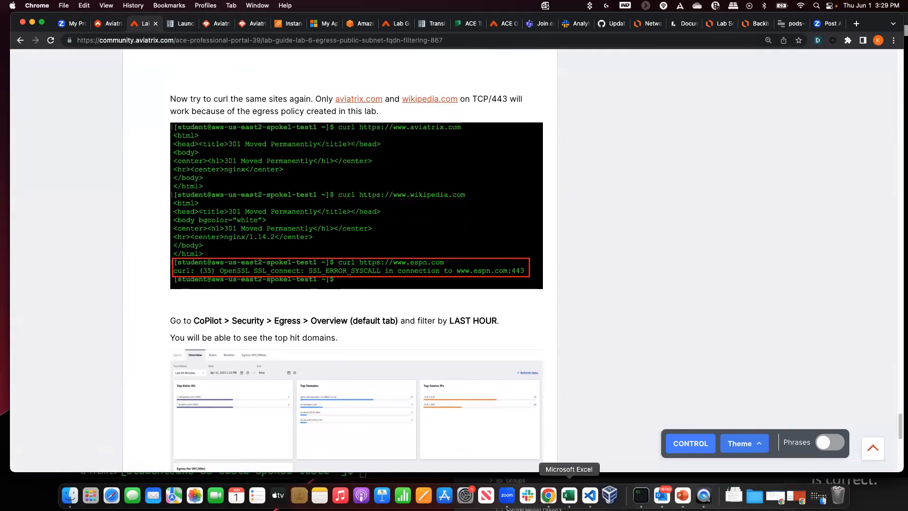
click(641, 495)
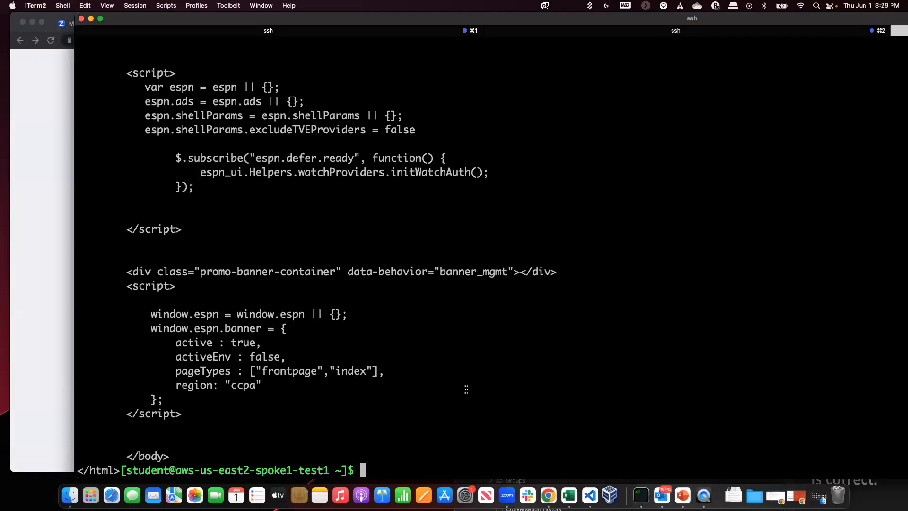
key(Up)
key(Up)
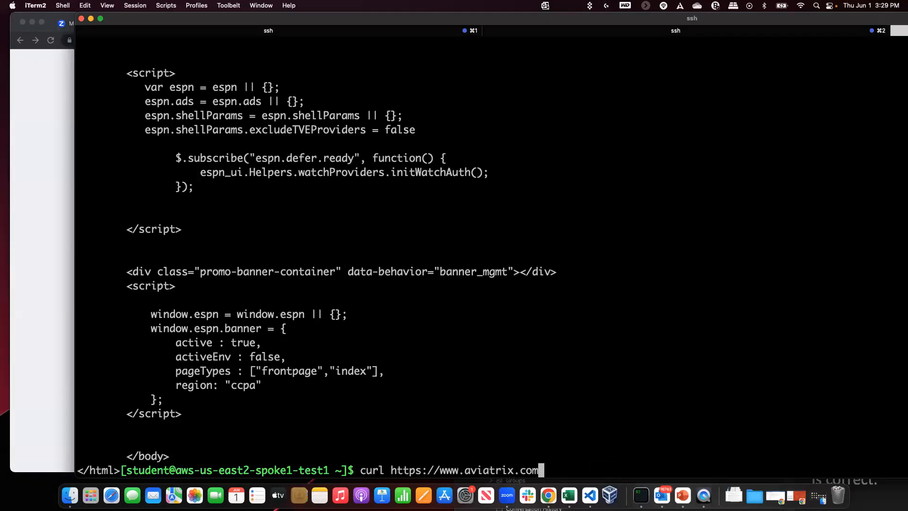
key(Up)
key(Down)
key(Return)
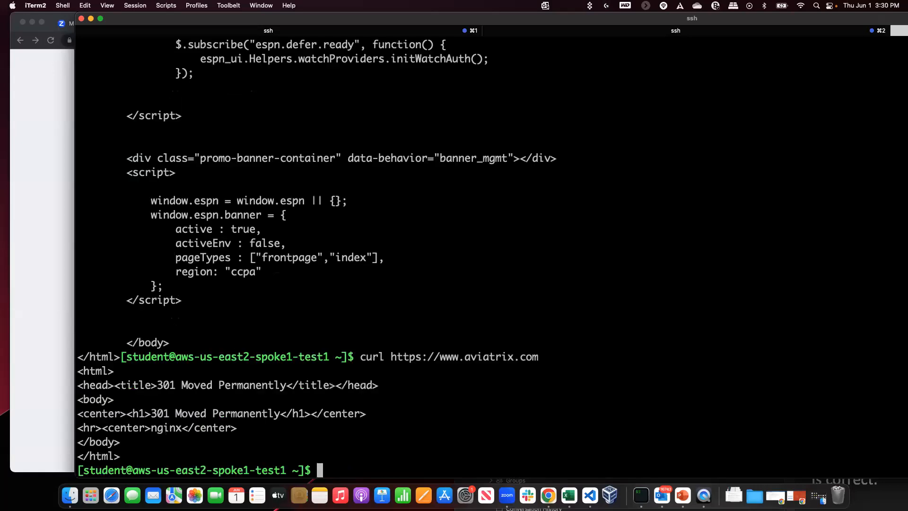
- Return to the controller in Chrome and open the Allowed-Sites tag to review its allowed domain name filters
click(32, 280)
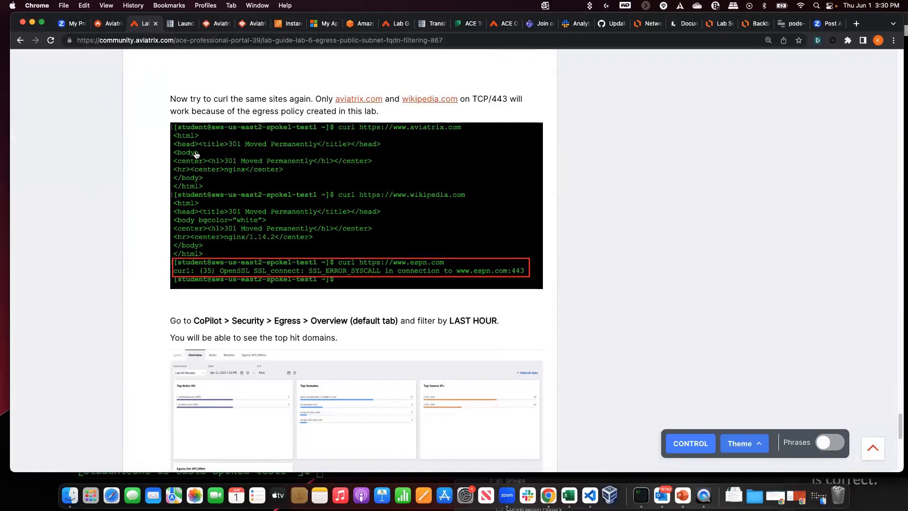
scroll(196, 156, up, 1)
click(113, 30)
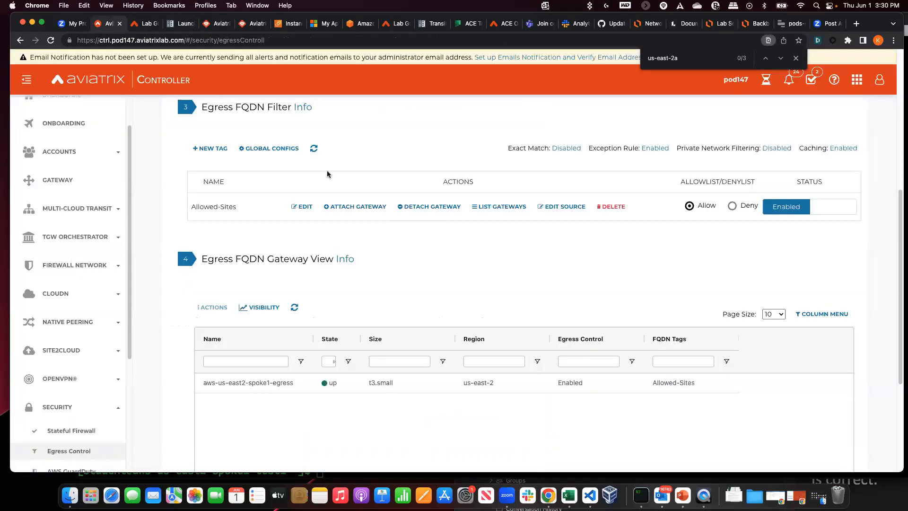
scroll(242, 250, up, 3)
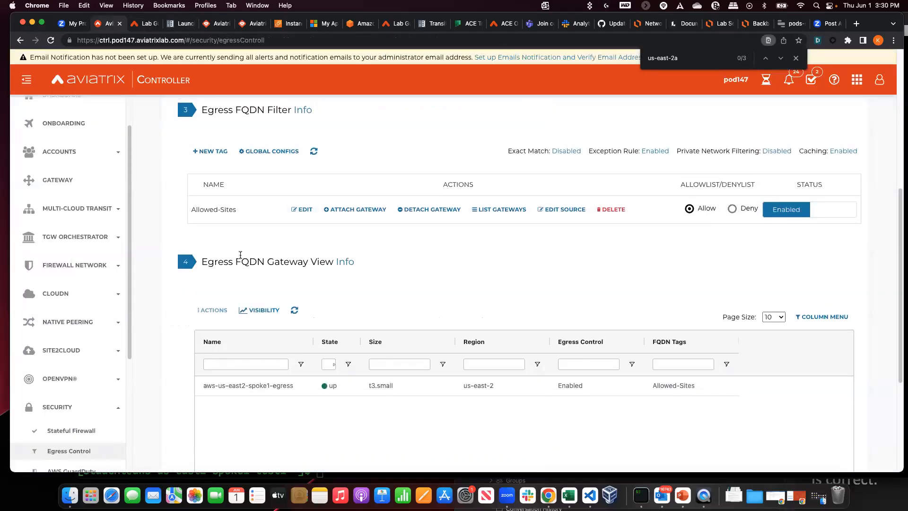
scroll(242, 253, up, 2)
click(302, 364)
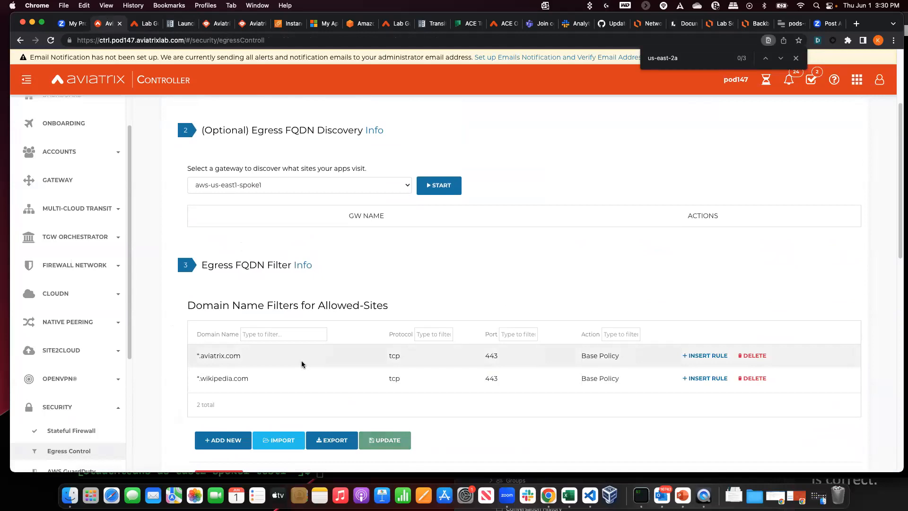
click(641, 495)
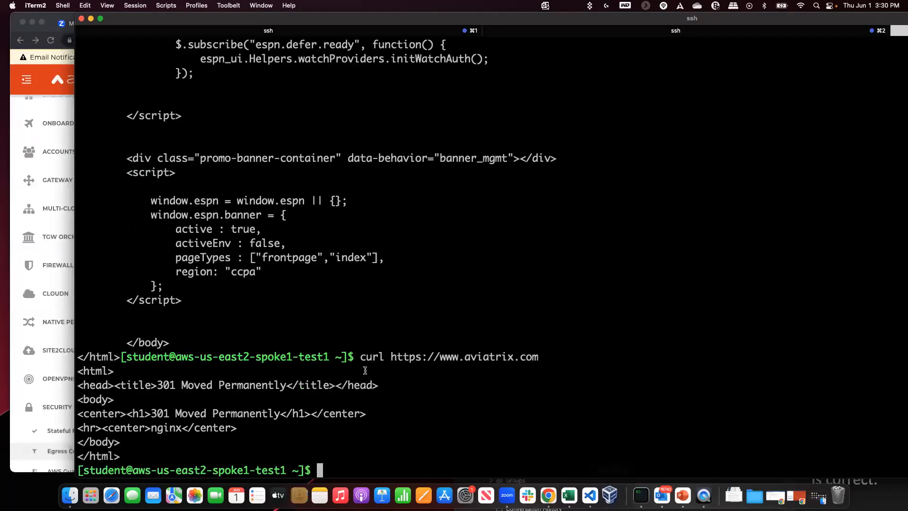
key(Up)
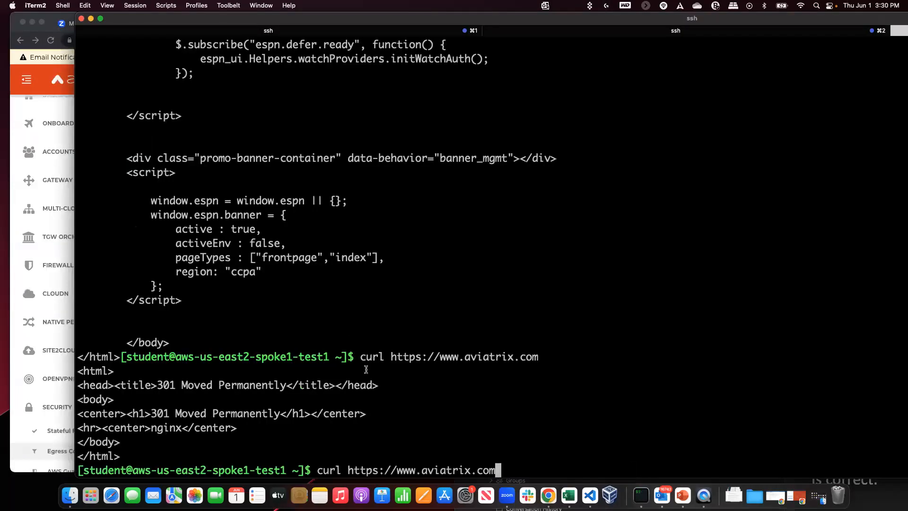
drag(273, 18, 498, 32)
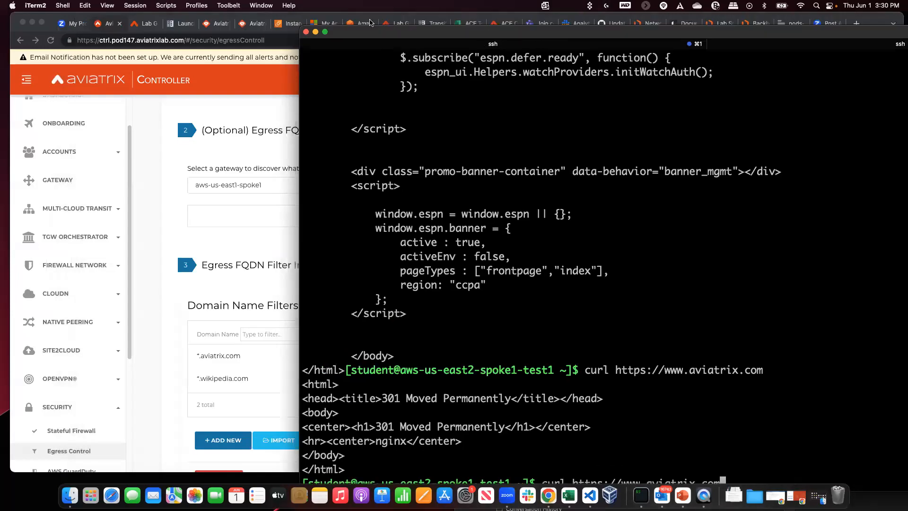
drag(370, 22, 343, 5)
key(BackSpace)
key(BackSpace)
key(BackSpace)
key(BackSpace)
key(BackSpace)
key(BackSpace)
key(BackSpace)
key(BackSpace)
key(BackSpace)
key(BackSpace)
key(BackSpace)
key(BackSpace)
text(wikipedia.com)
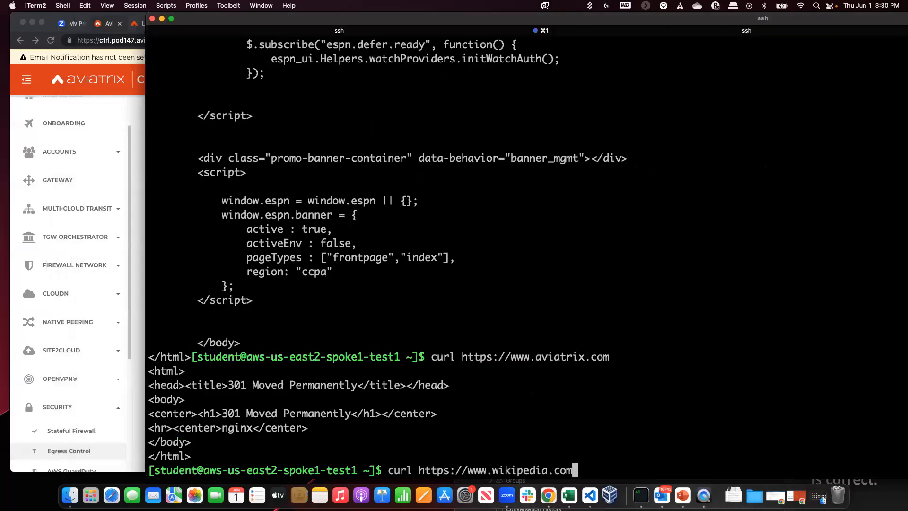
key(Return)
key(Up)
key(Up)
key(BackSpace)
key(BackSpace)
key(BackSpace)
key(BackSpace)
key(BackSpace)
key(BackSpace)
key(BackSpace)
key(BackSpace)
key(BackSpace)
key(BackSpace)
key(BackSpace)
key(BackSpace)
text(espn.com)
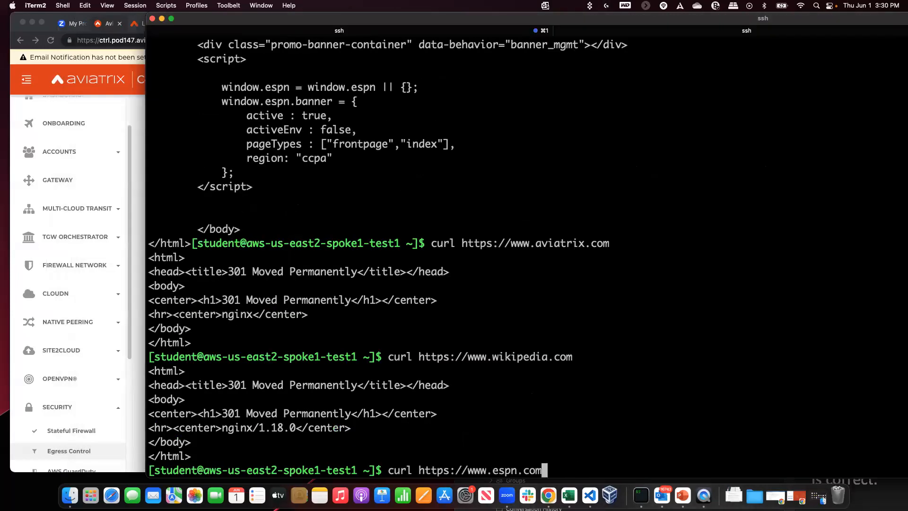
key(Return)
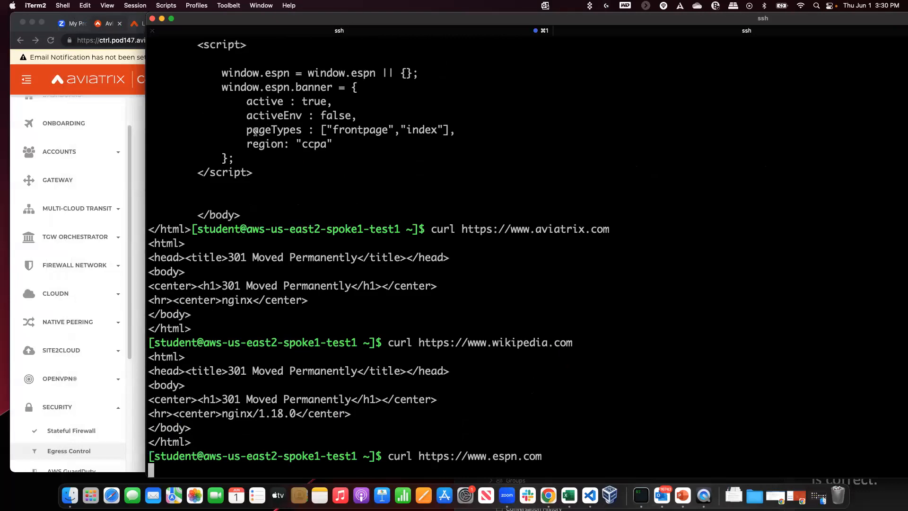
scroll(255, 132, up, 9)
scroll(277, 153, down, 9)
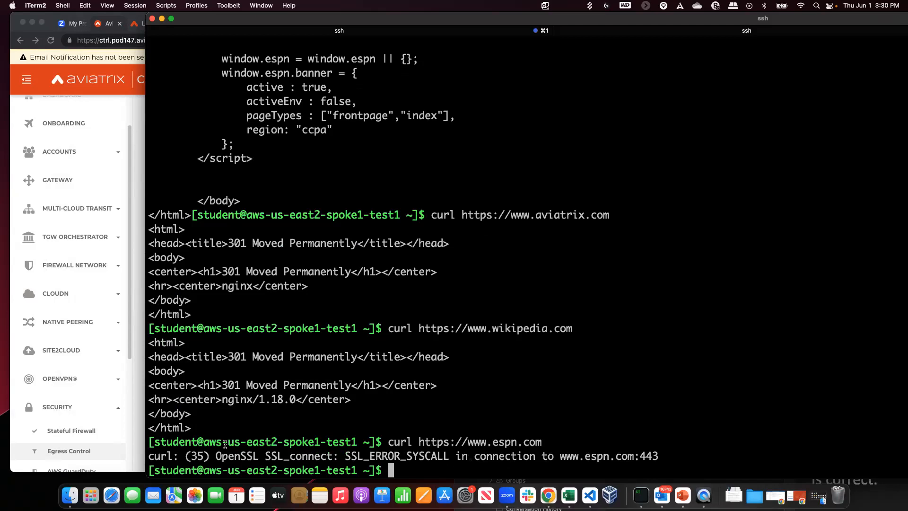
drag(147, 456, 626, 444)
triple_click(623, 454)
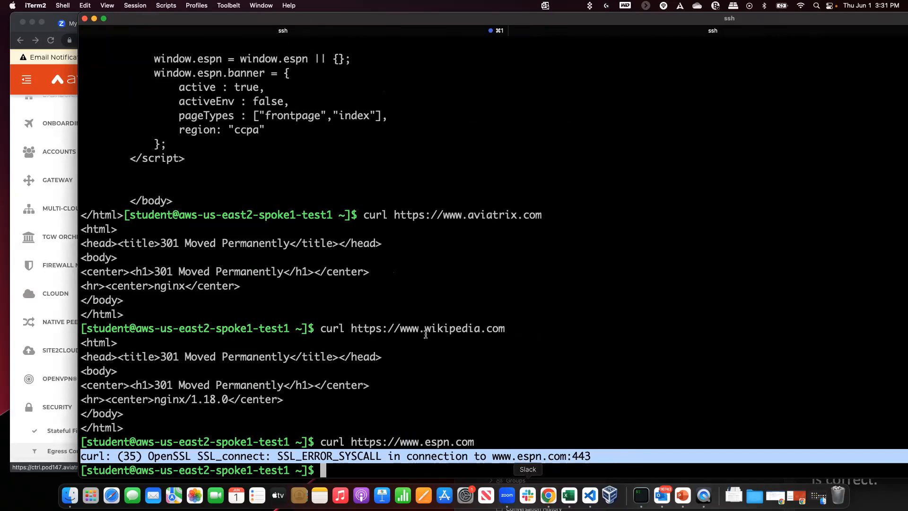
- Return to the lab guide in Chrome and read the instructions for viewing the top hit domains in CoPilot's Egress Overview
click(548, 495)
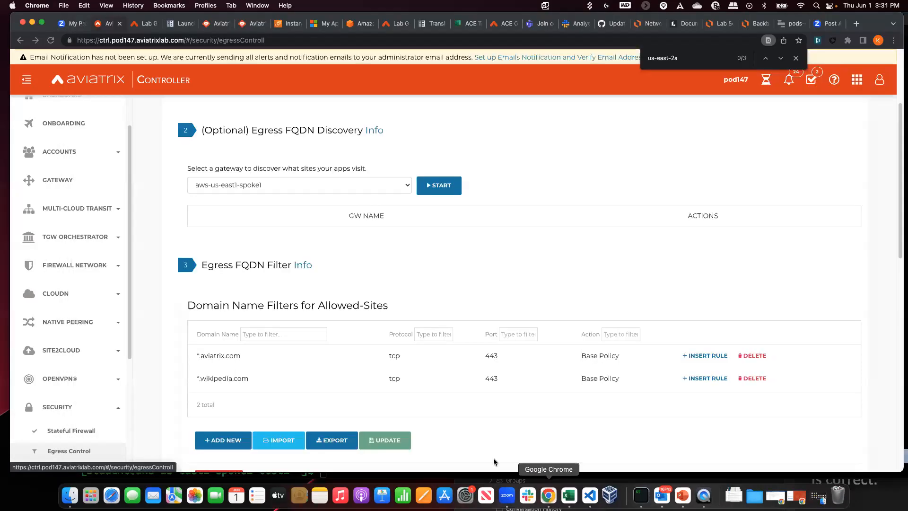
click(142, 23)
scroll(149, 229, down, 5)
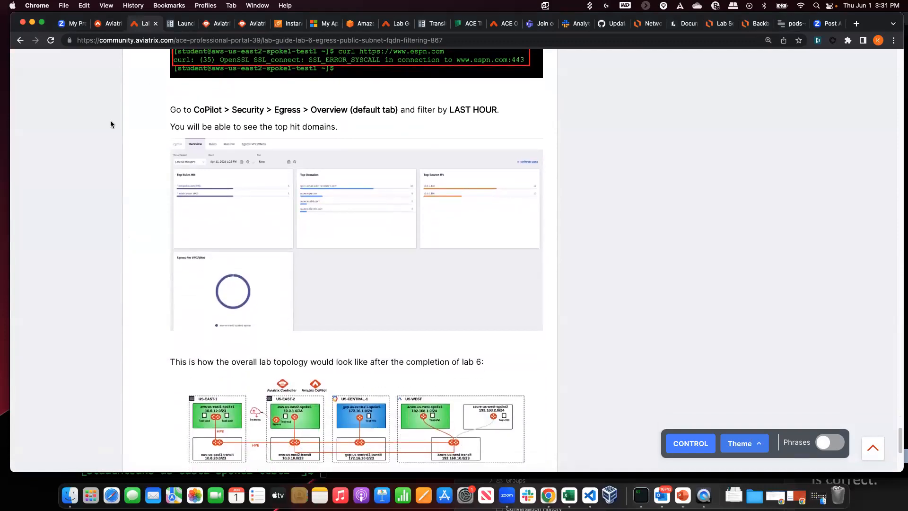
- Switch to the CoPilot page, search its navigation for egress and open the Security Egress Overview
click(206, 24)
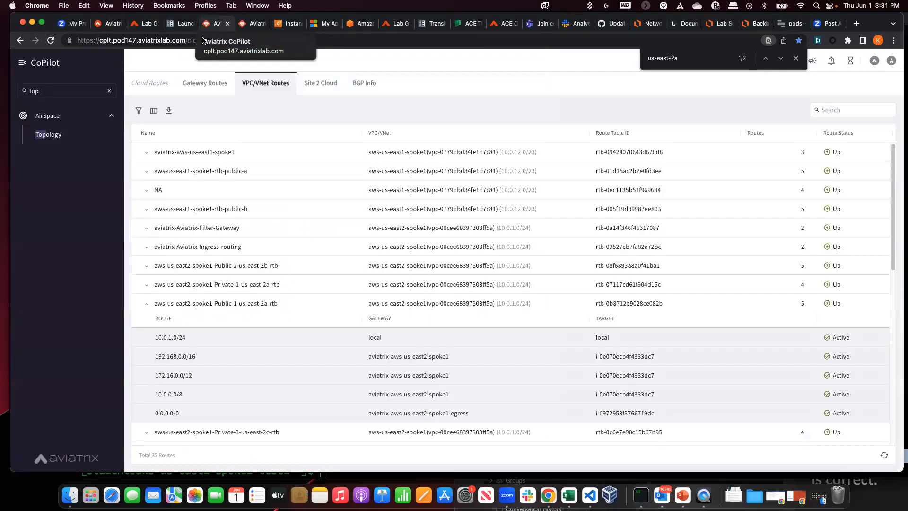
double_click(46, 93)
text(egress)
click(49, 139)
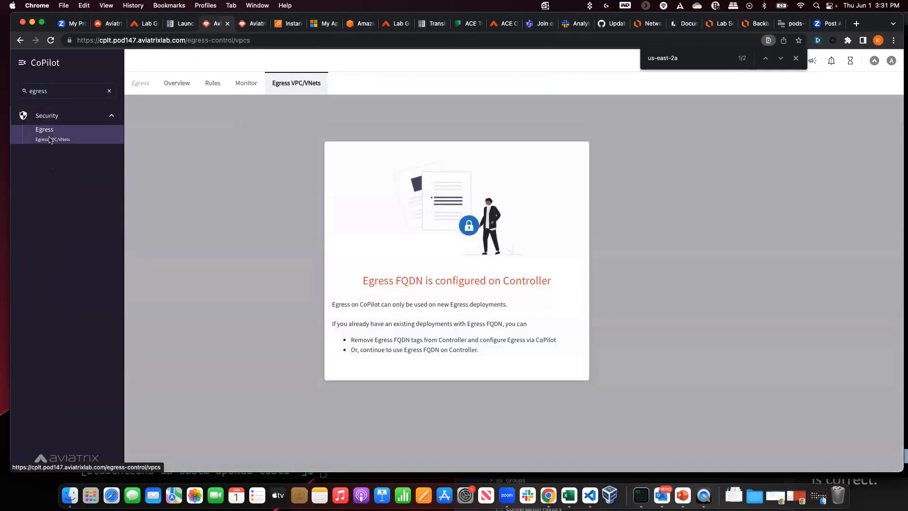
click(239, 84)
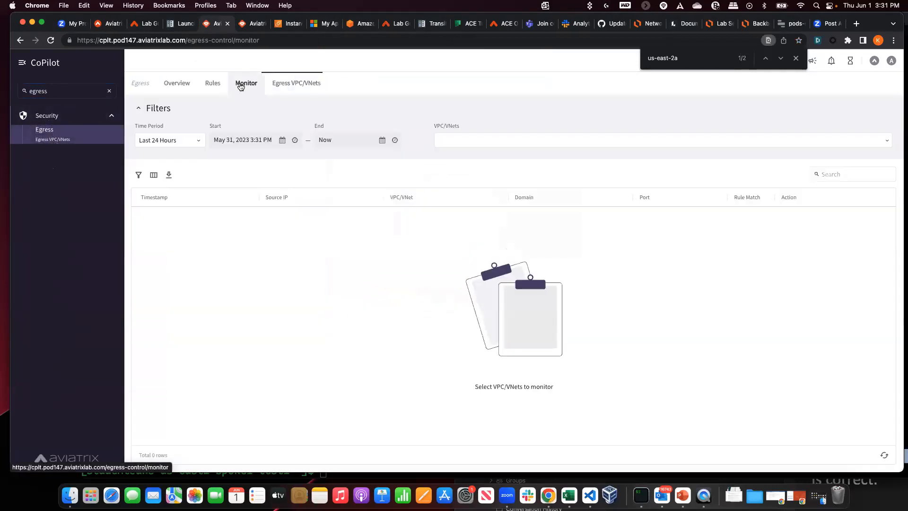
click(178, 85)
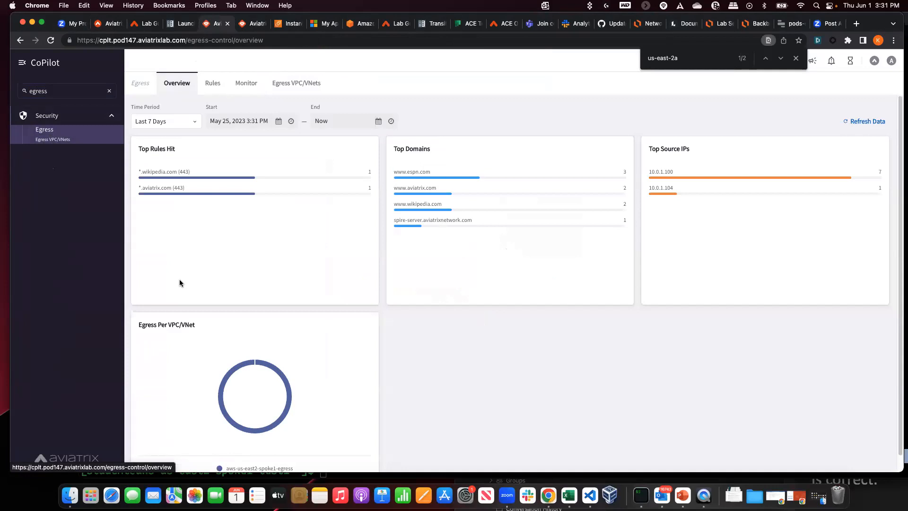
- Refresh the Egress Overview data and examine the top rules hit, top domains and top source IPs
click(853, 121)
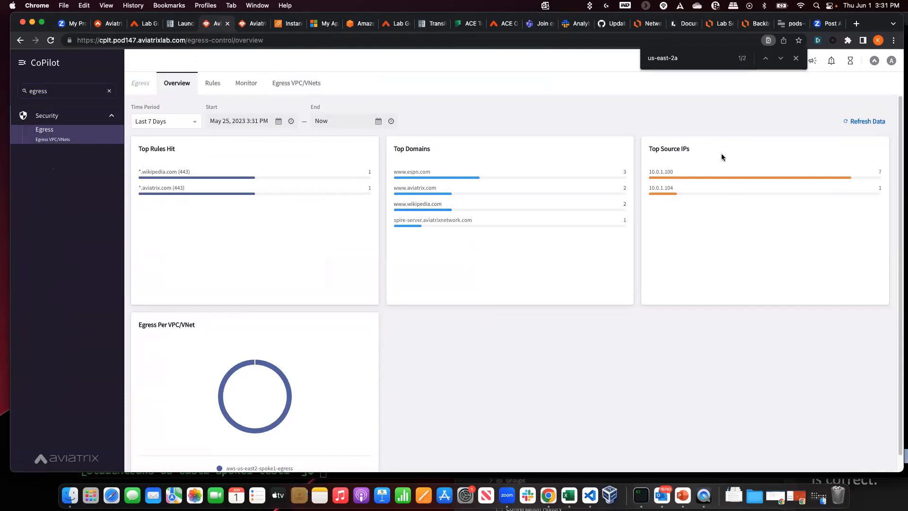
scroll(676, 185, down, 1)
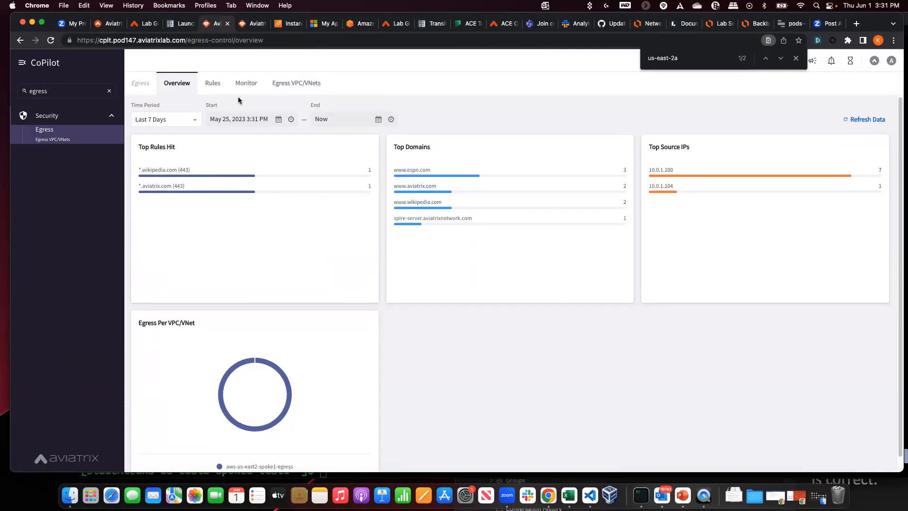
scroll(685, 220, up, 1)
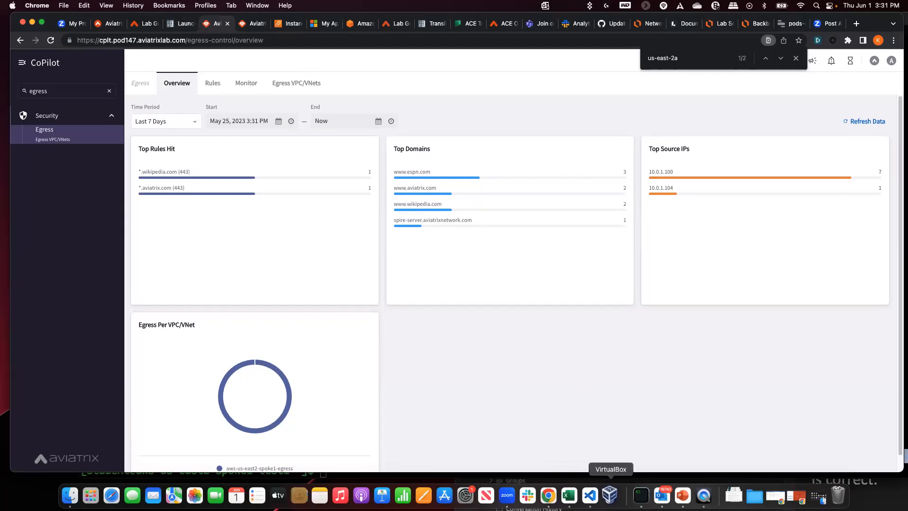
- Switch to iTerm2, run ifconfig on the test instance and highlight its IP address to compare with the top source IPs
click(641, 495)
click(395, 367)
text(ifconfig)
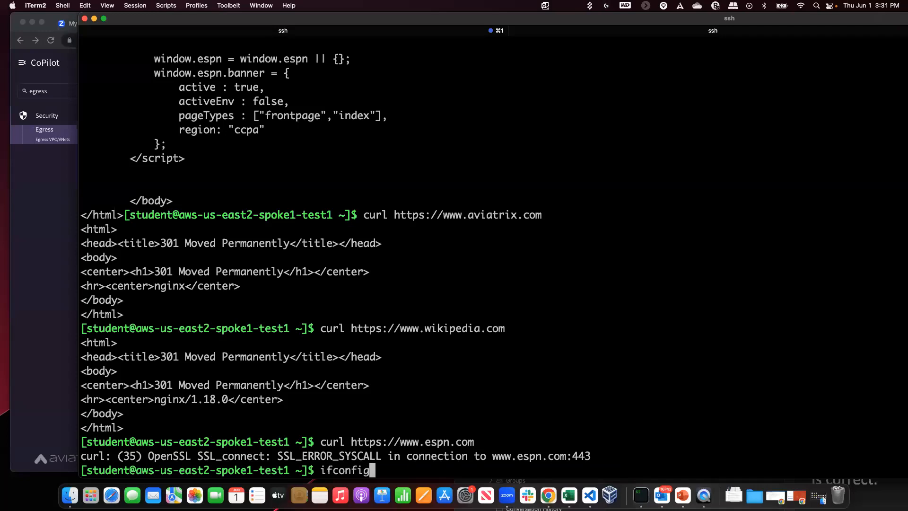
key(Return)
drag(161, 228, 222, 229)
- Return to the Lab 6 guide in Chrome and review its Egress Overview instructions and the final lab topology
click(548, 495)
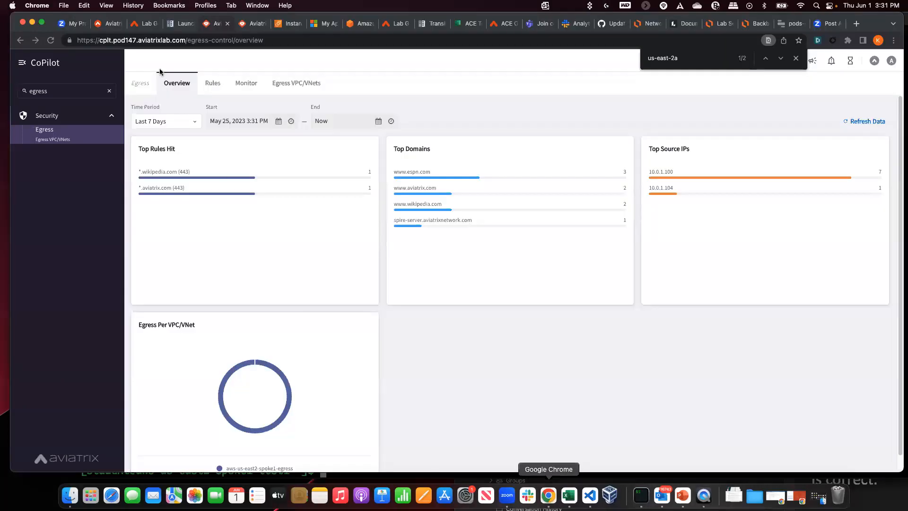
click(124, 28)
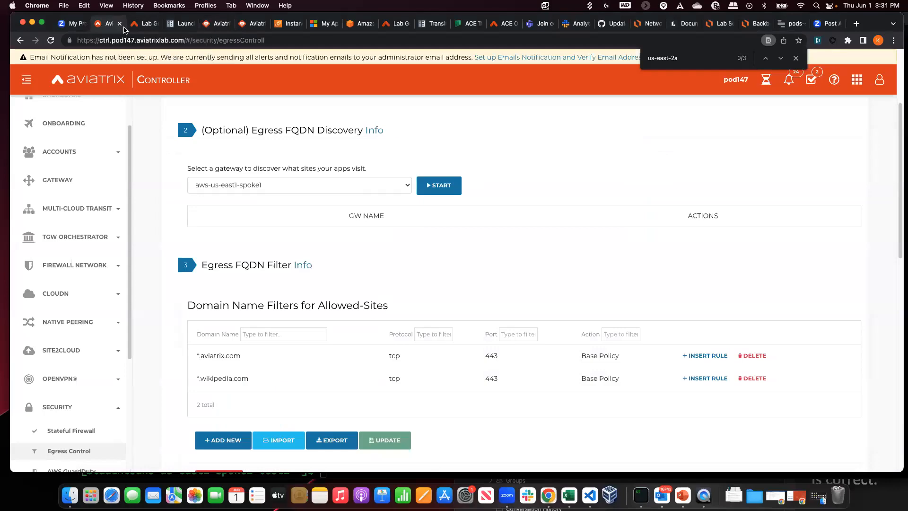
click(140, 23)
scroll(95, 225, down, 5)
scroll(94, 225, up, 2)
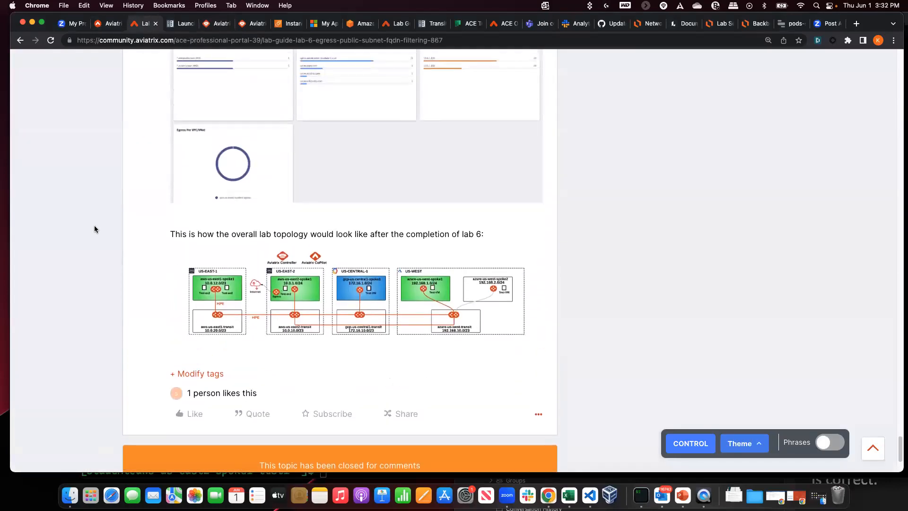
scroll(94, 225, up, 4)
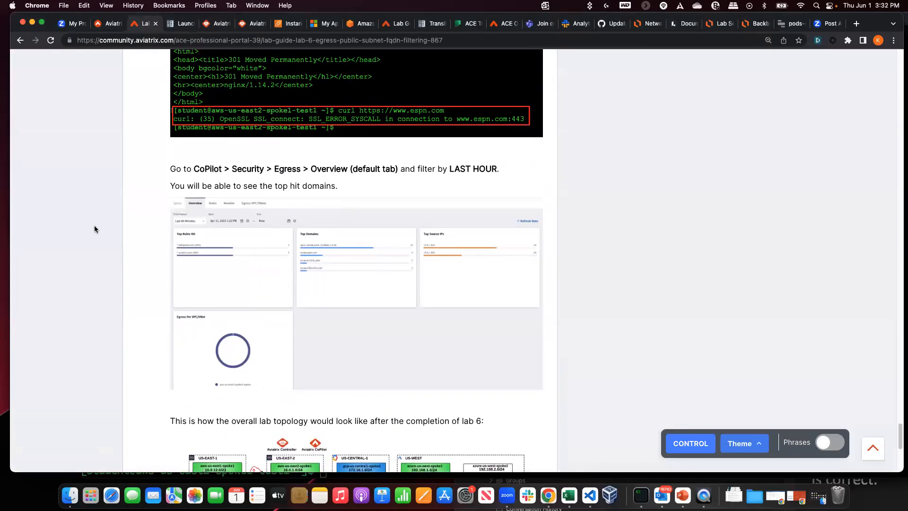
scroll(94, 225, up, 1)
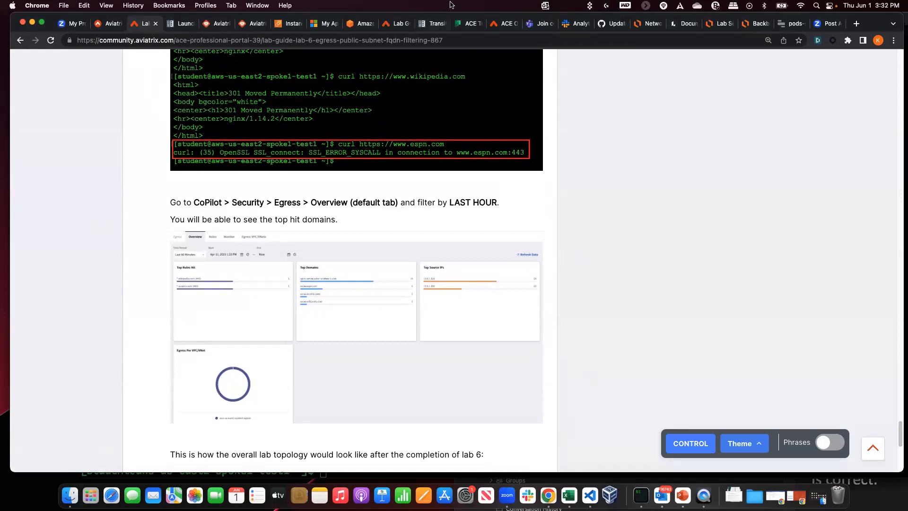